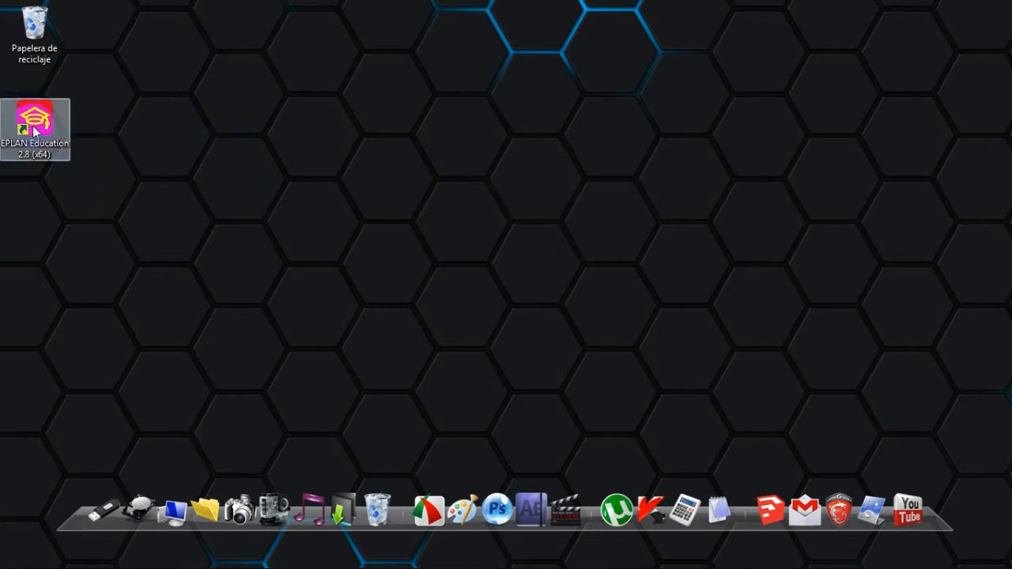
# Launch EPLAN Education 2.8 from the desktop
pyautogui.click(46, 176)
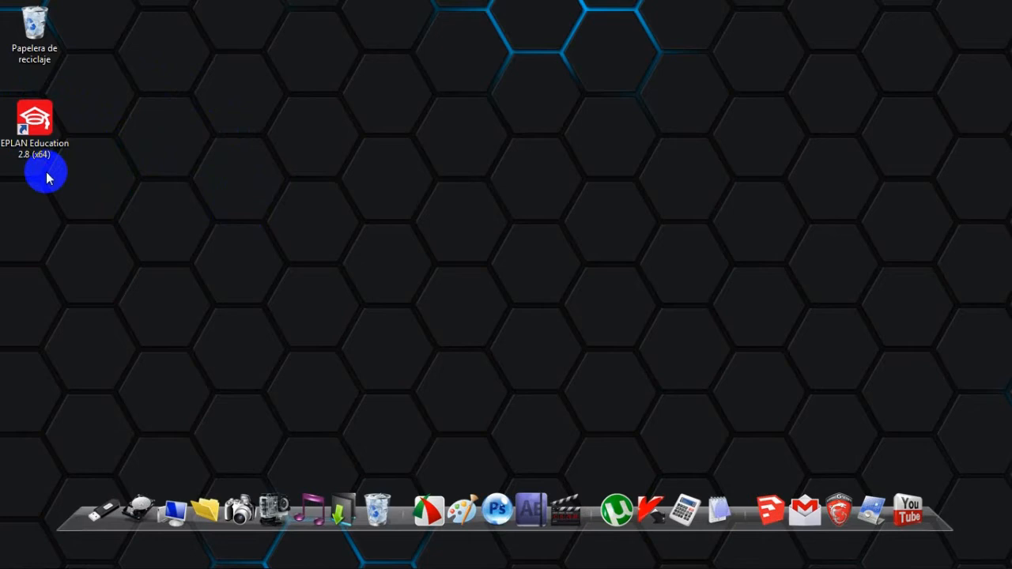
pyautogui.click(26, 156)
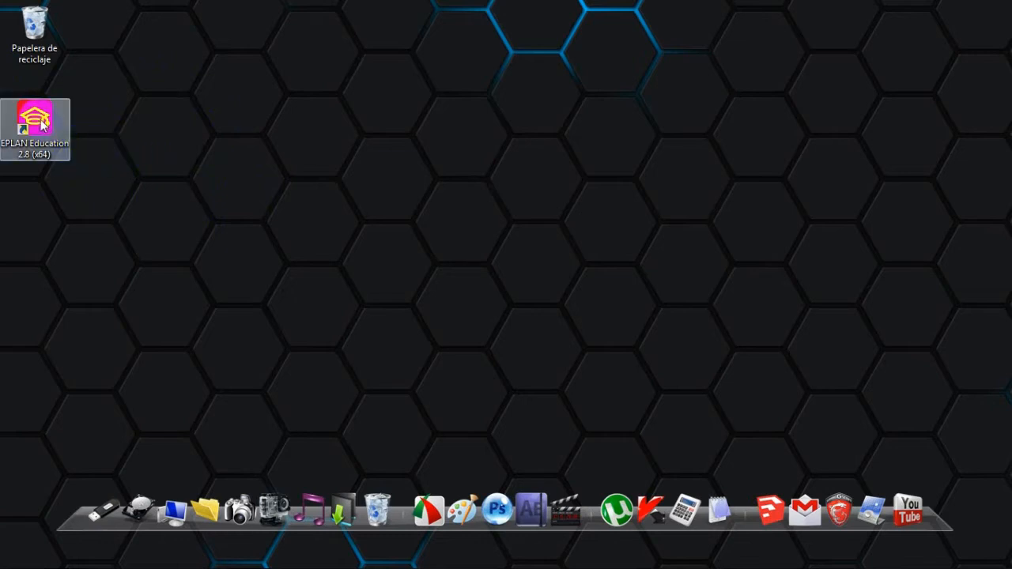
pyautogui.doubleClick(42, 123)
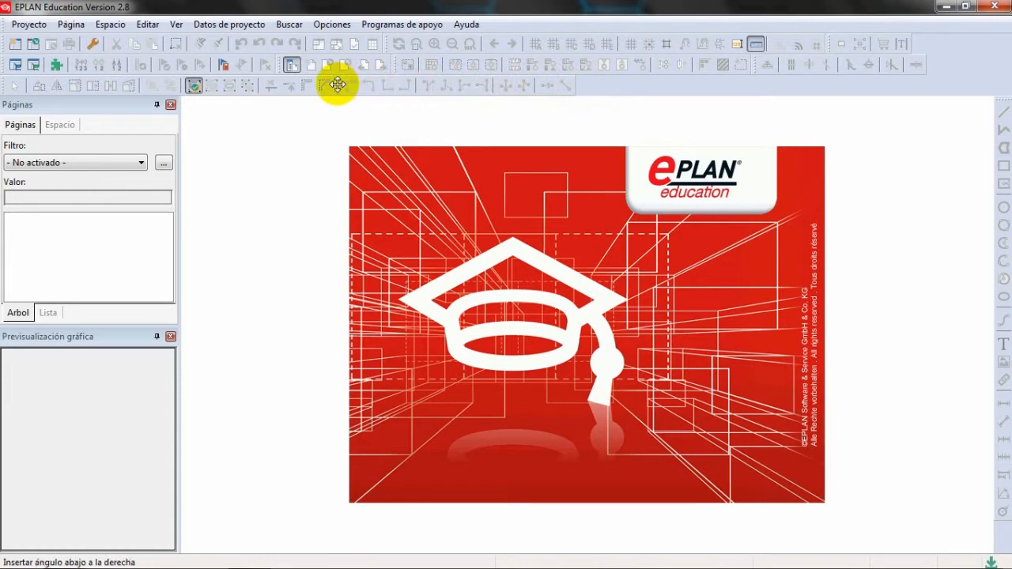
pyautogui.moveTo(338, 85)
pyautogui.mouseDown()
pyautogui.moveTo(695, 84)
pyautogui.moveTo(470, 84)
pyautogui.moveTo(474, 61)
pyautogui.moveTo(469, 113)
pyautogui.moveTo(472, 75)
pyautogui.moveTo(337, 83)
pyautogui.mouseUp()
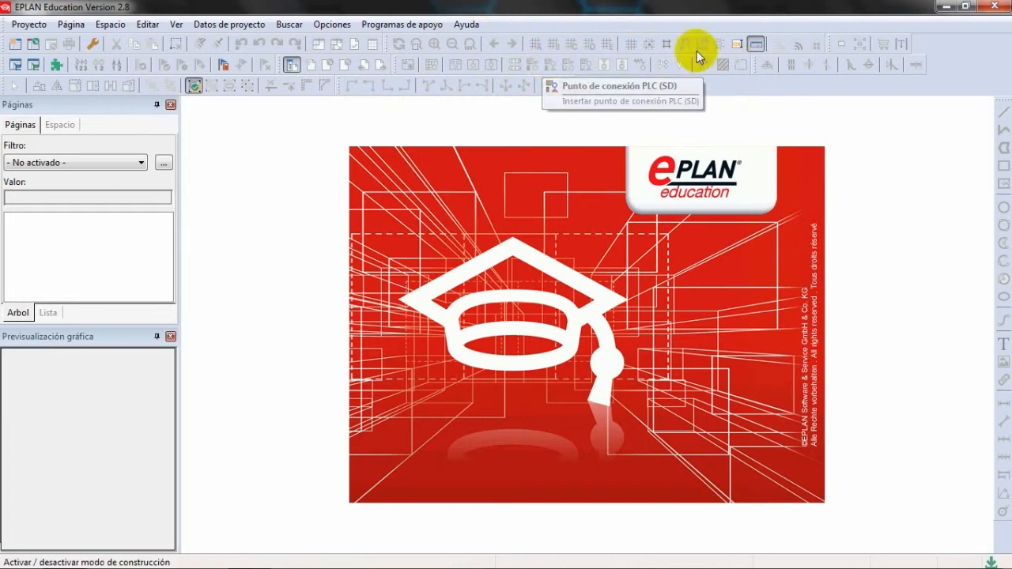
pyautogui.rightClick(947, 48)
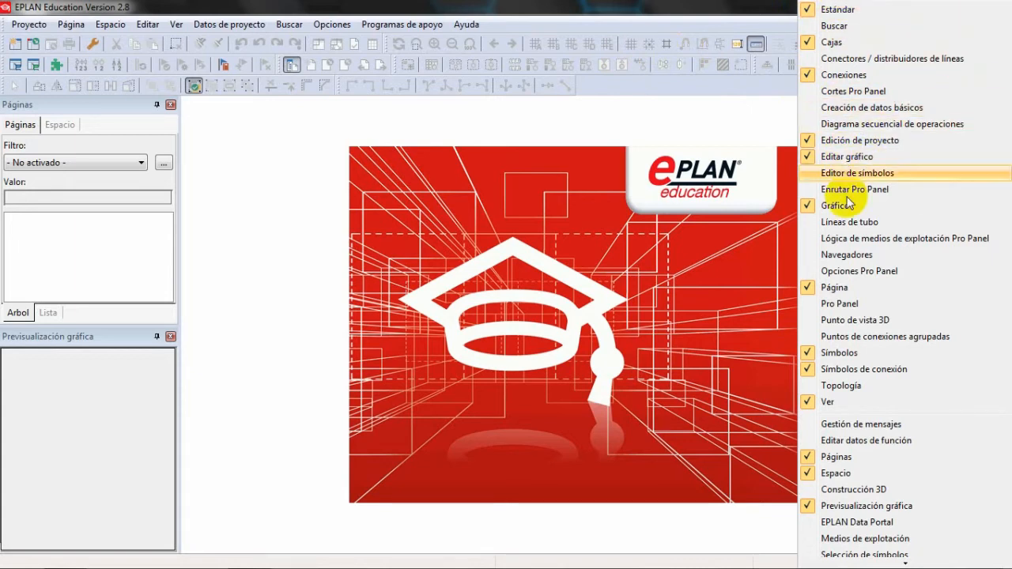
pyautogui.click(764, 89)
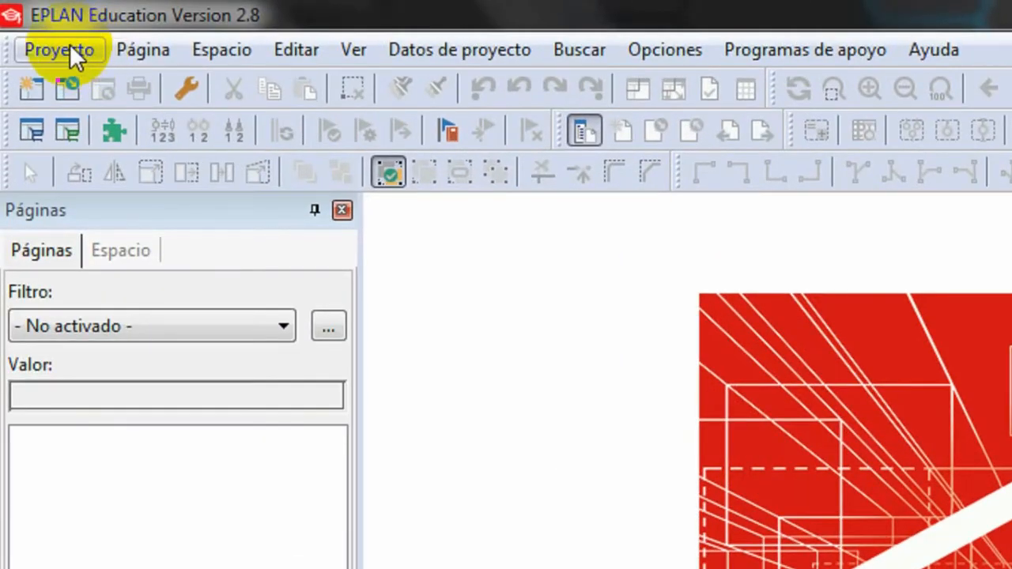
# Start a new project named Nuevo proyecto1 and check its storage directory, keeping $(MD_PROJECTS)
pyautogui.click(64, 43)
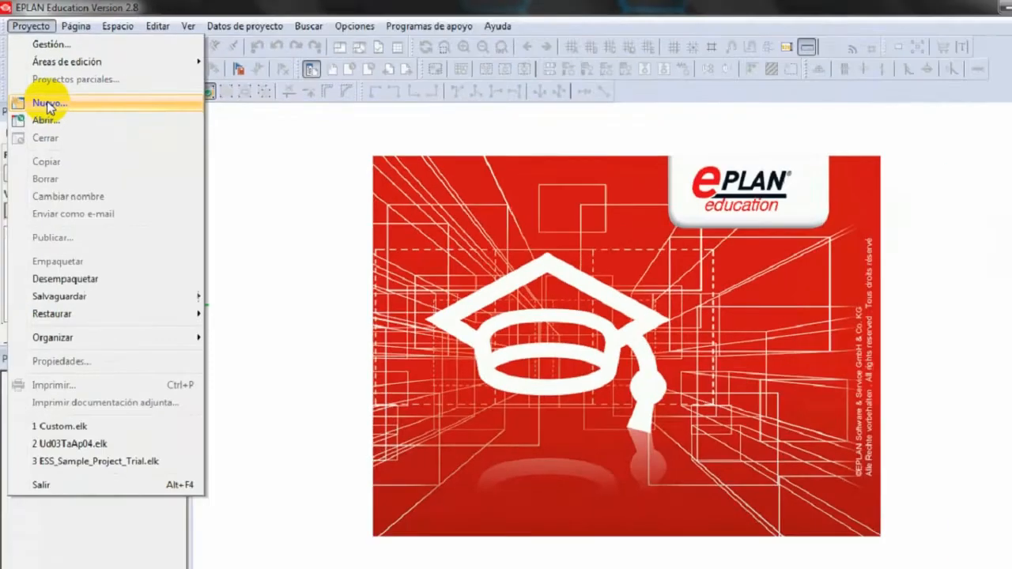
pyautogui.click(89, 189)
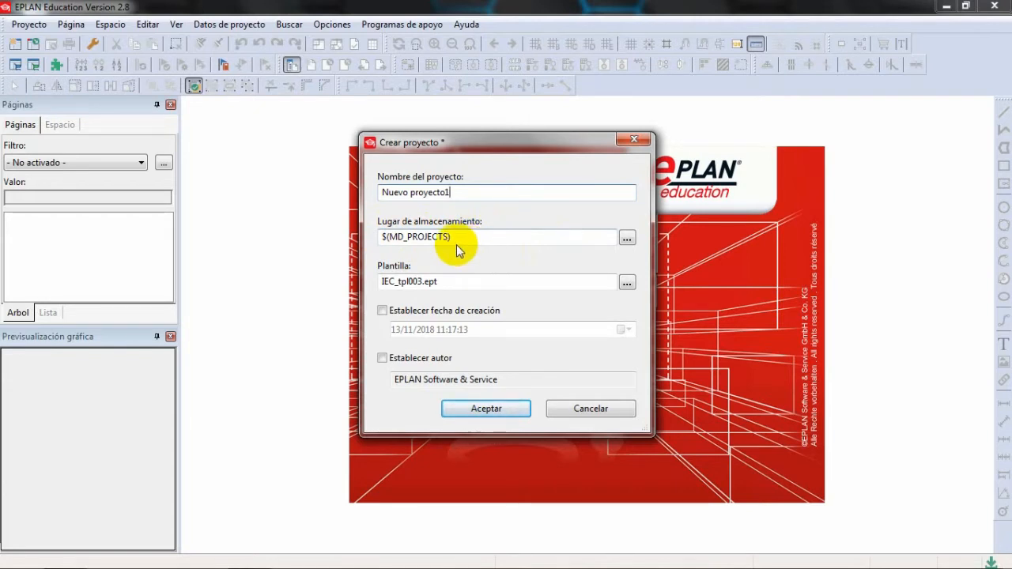
pyautogui.click(628, 237)
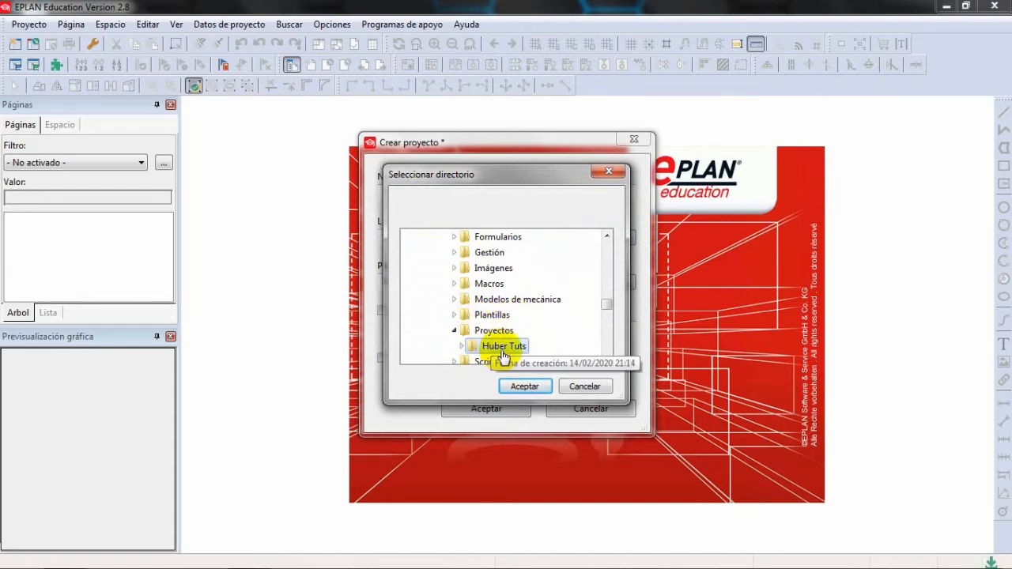
pyautogui.click(585, 387)
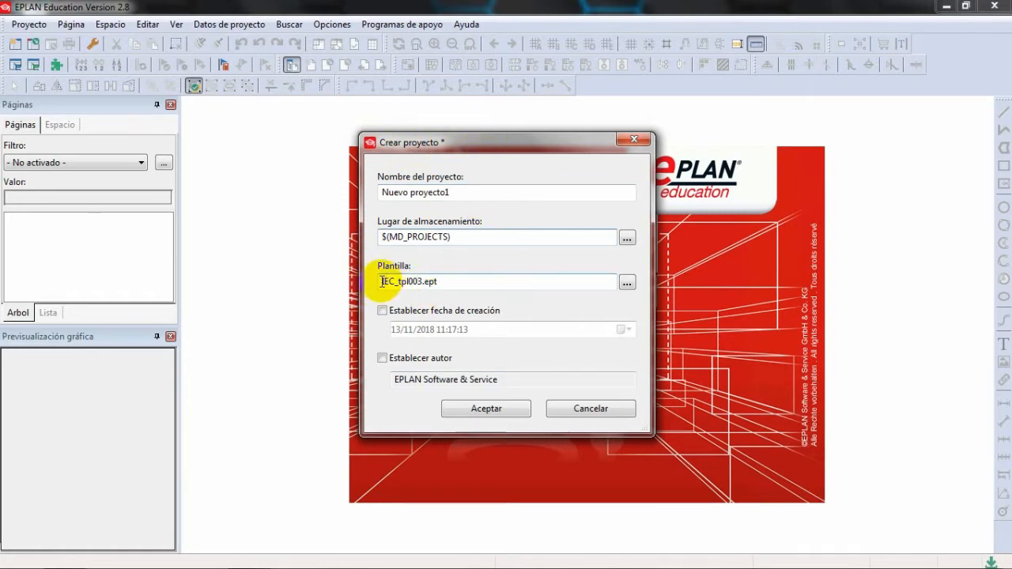
# Browse the template folder for the new project and list the EPLAN basic projects (*.zw9)
pyautogui.click(630, 283)
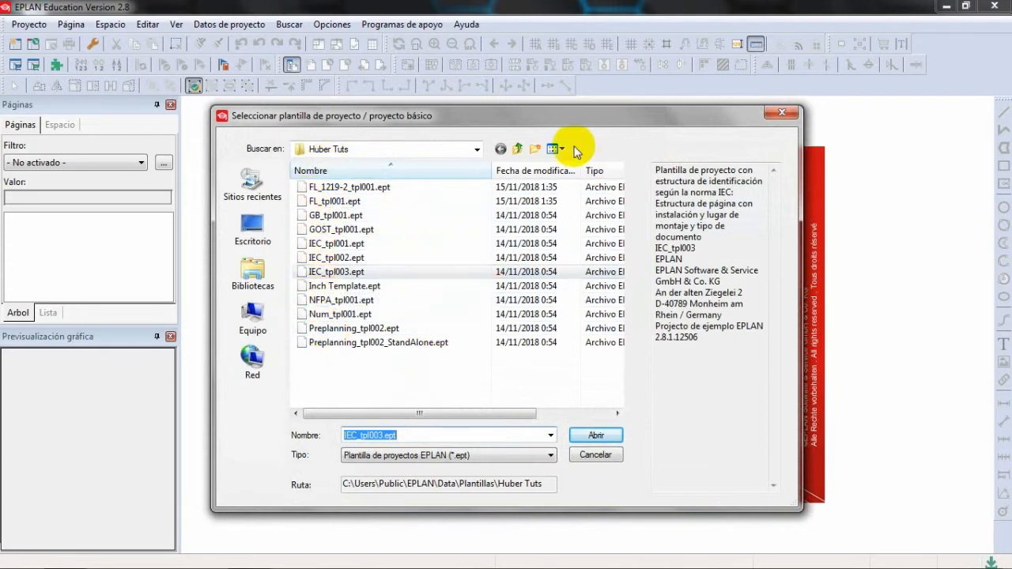
pyautogui.click(478, 149)
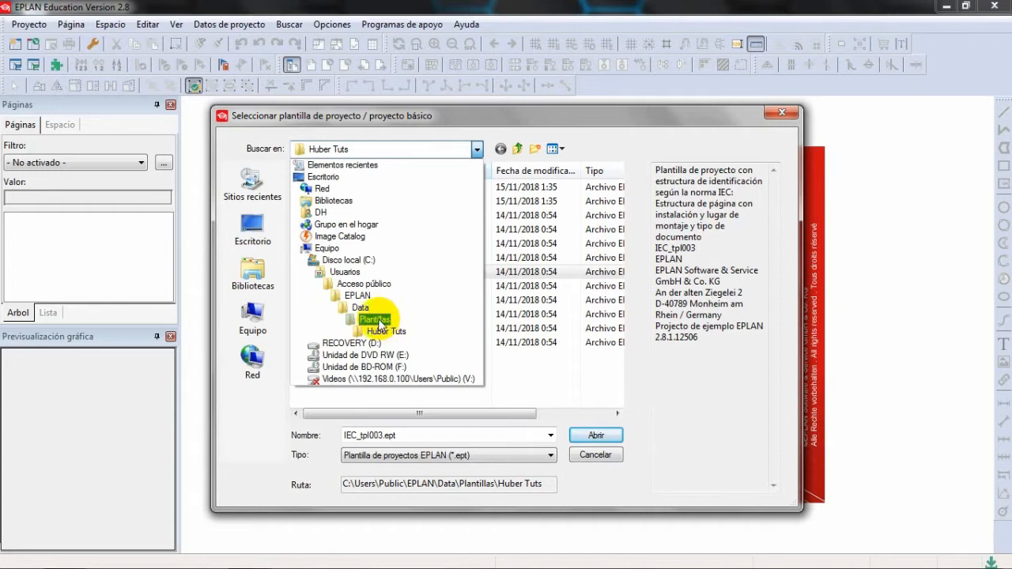
pyautogui.click(477, 149)
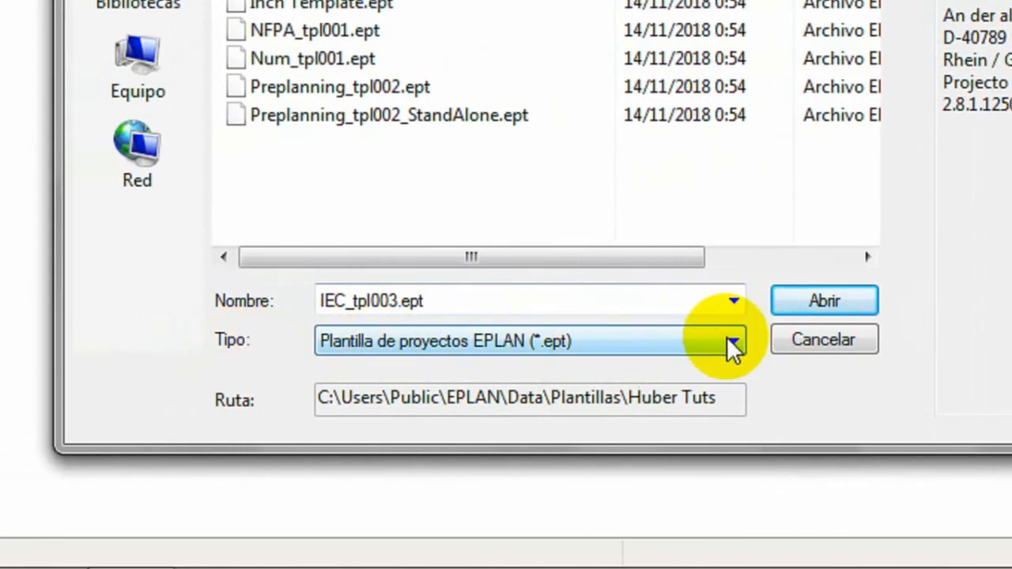
pyautogui.click(731, 342)
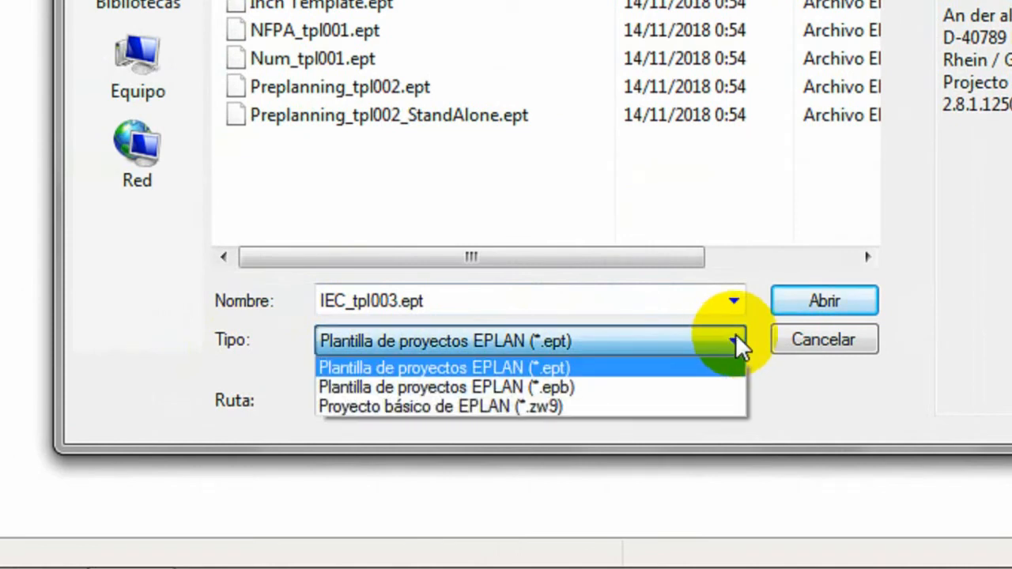
pyautogui.click(551, 408)
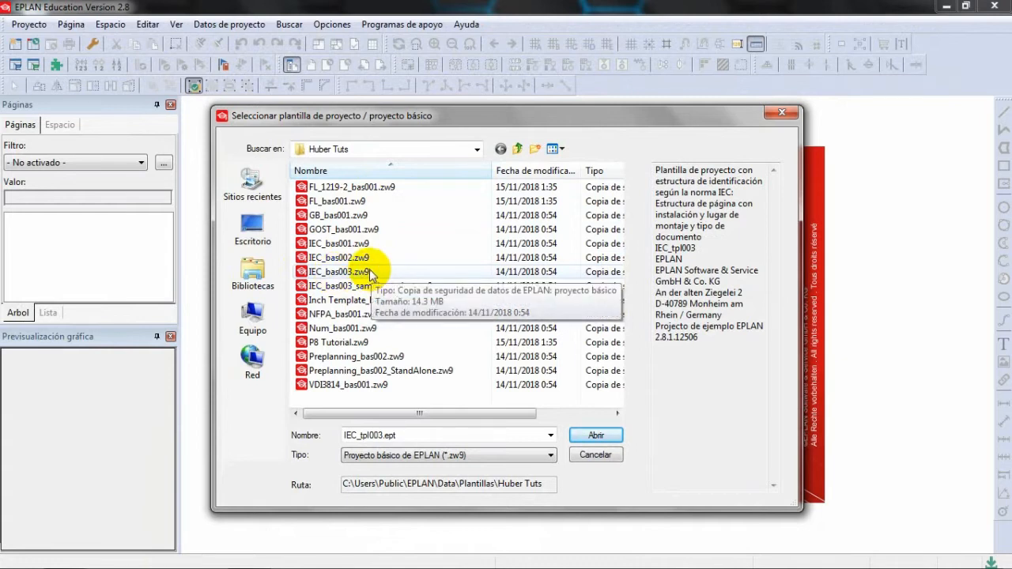
# Return to the project templates (*.ept), choose IEC_tpl003.ept as the template and create the project
pyautogui.click(529, 456)
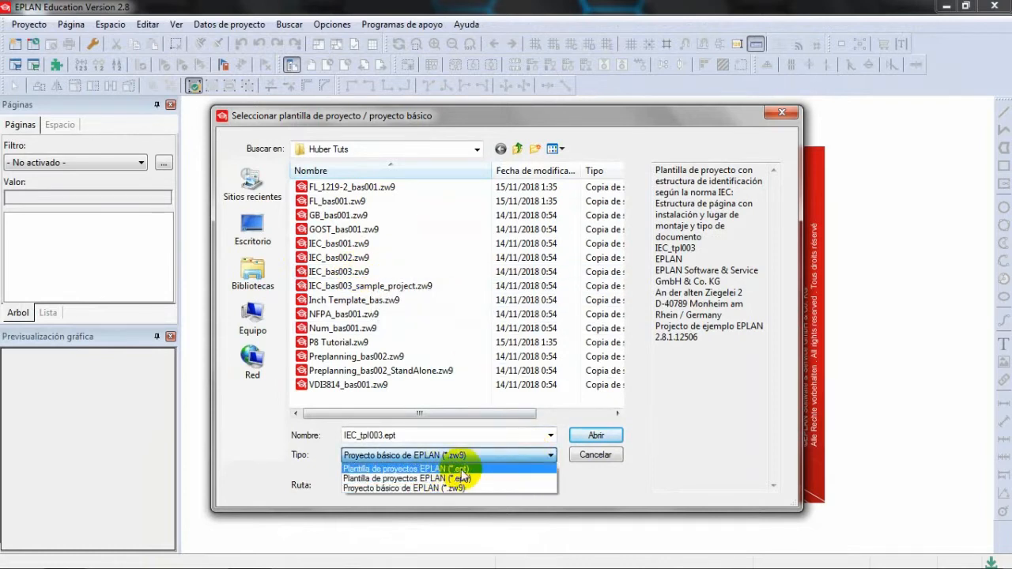
pyautogui.click(461, 470)
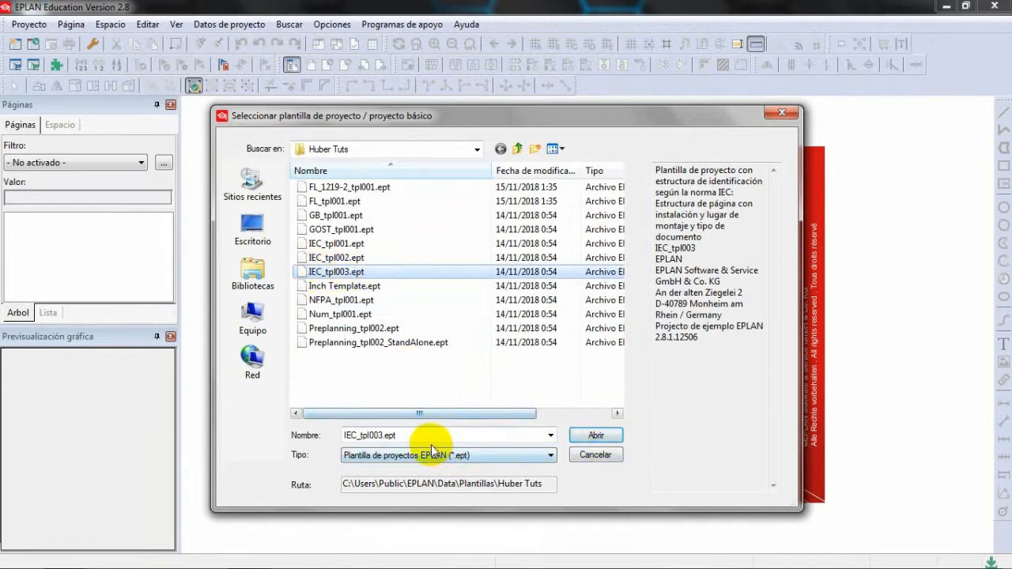
pyautogui.click(598, 435)
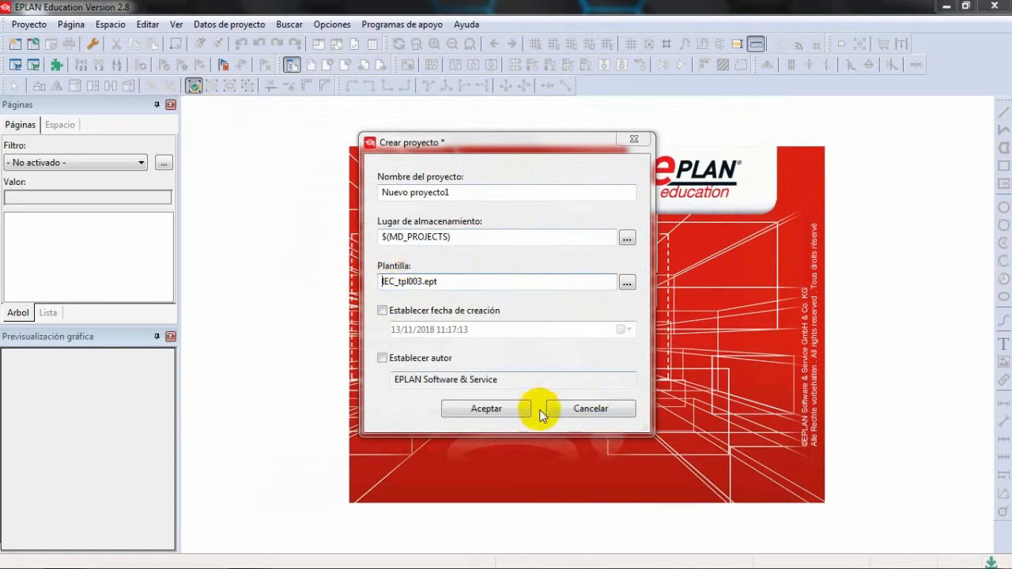
pyautogui.click(486, 411)
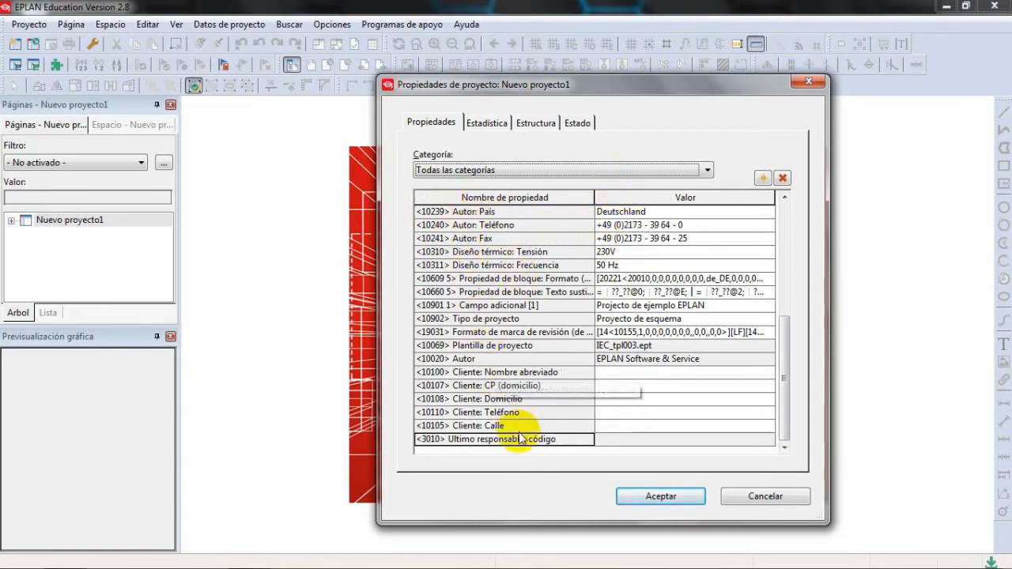
# Set the company name (Nombre de empresa) in the project properties to Huber Tuts
pyautogui.moveTo(779, 413); pyautogui.dragTo(773, 275)
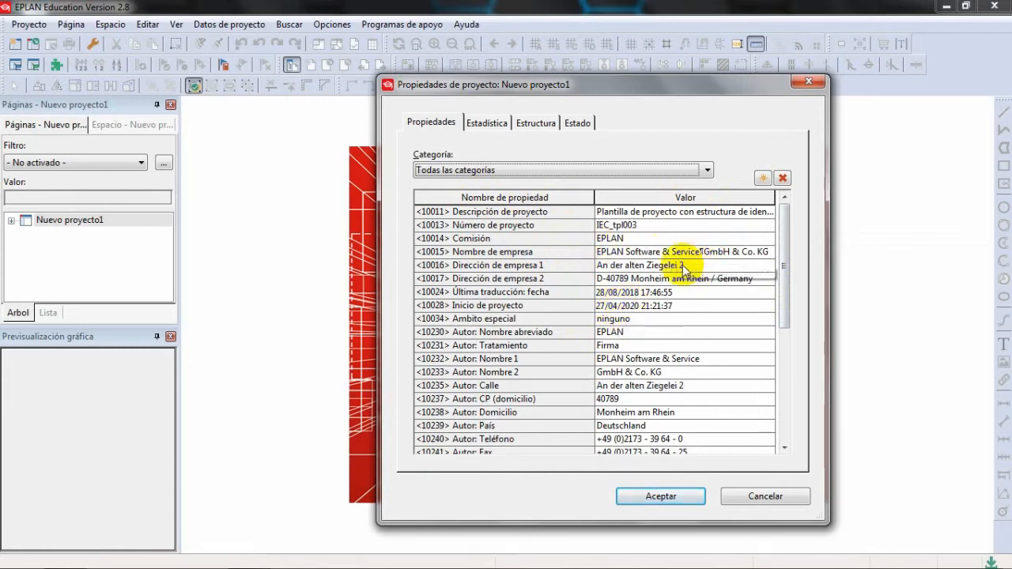
pyautogui.click(616, 254)
pyautogui.click(615, 251)
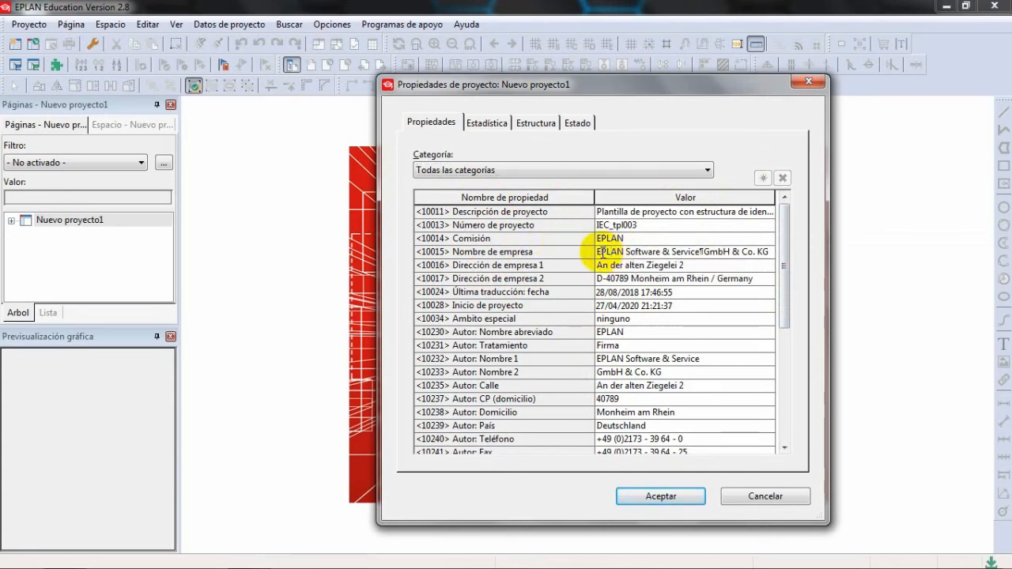
pyautogui.moveTo(599, 251); pyautogui.dragTo(768, 252)
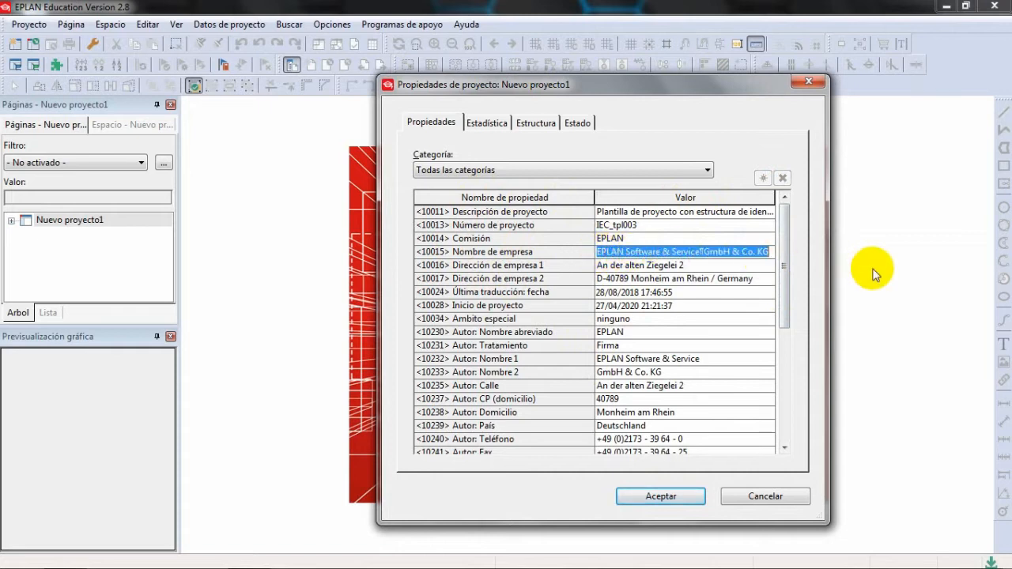
pyautogui.write('Hu')
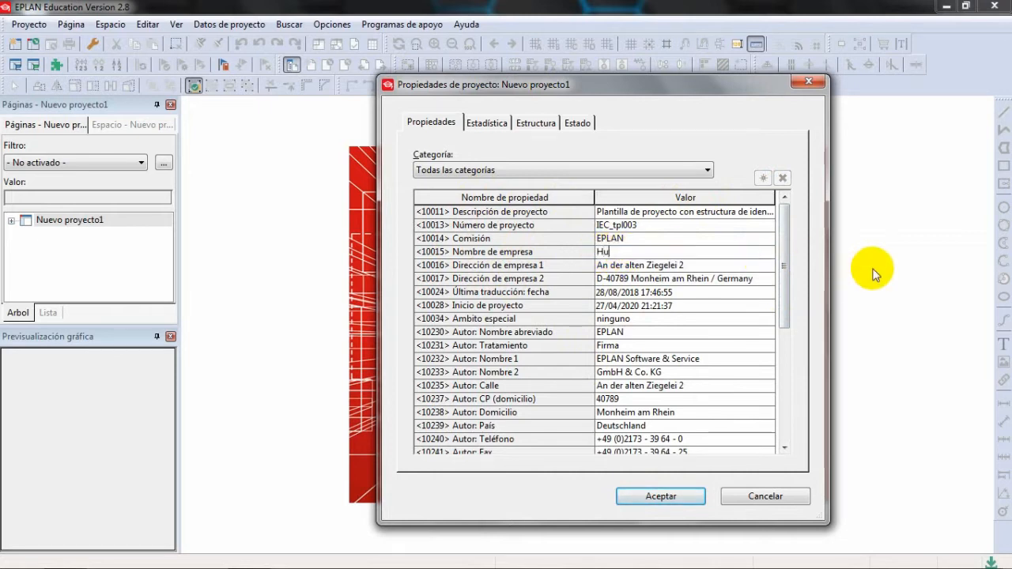
pyautogui.write('ber Tuts')
pyautogui.press('Return')
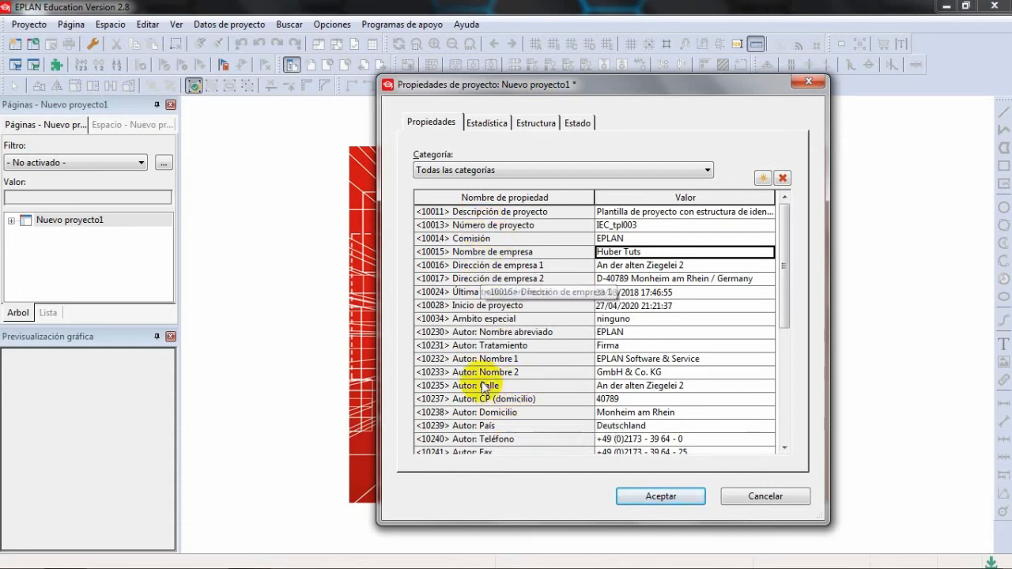
# Remove the property <3010> Último responsable: código from the end of the project property list
pyautogui.moveTo(784, 223); pyautogui.dragTo(789, 348)
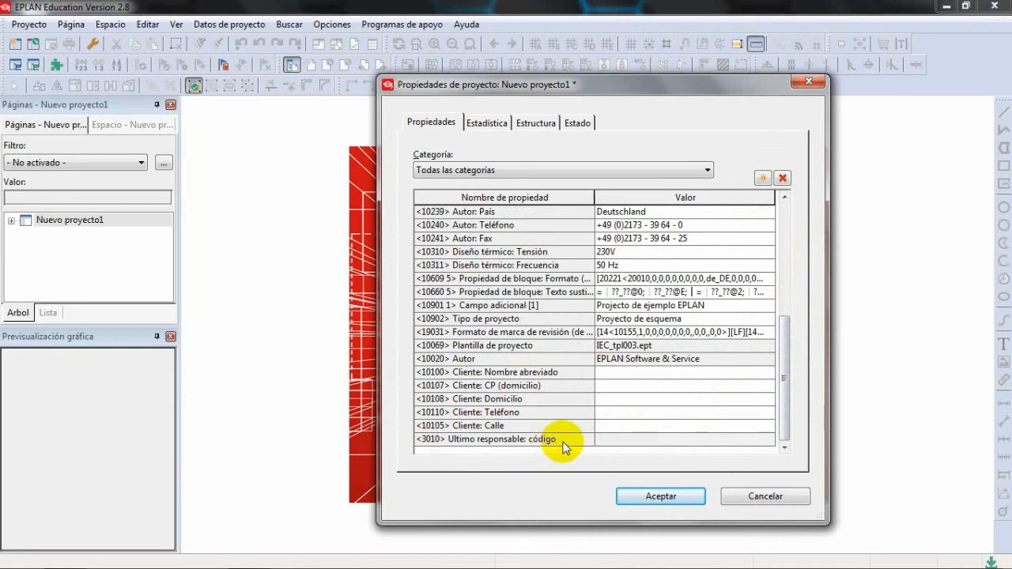
pyautogui.click(503, 442)
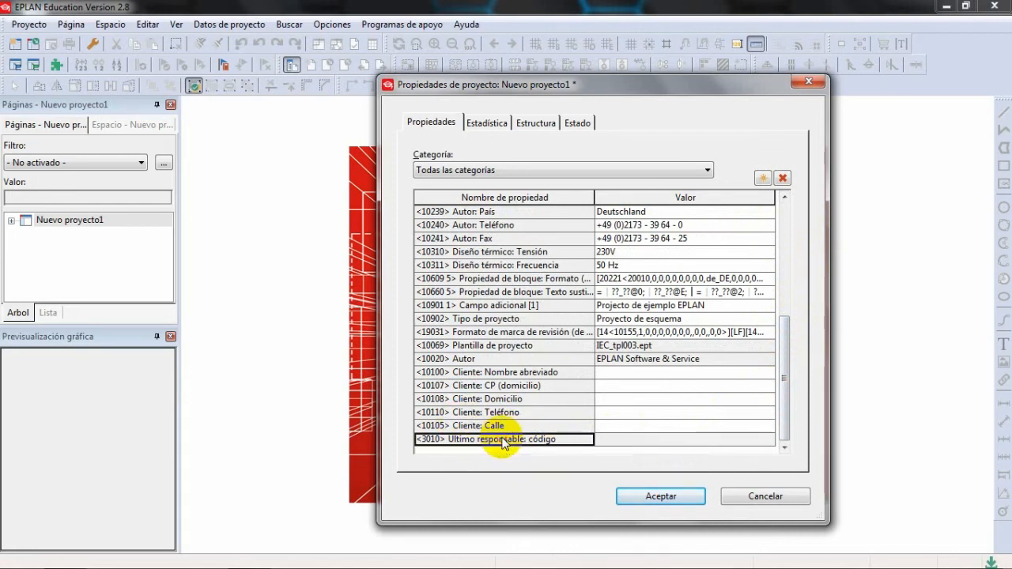
pyautogui.click(783, 180)
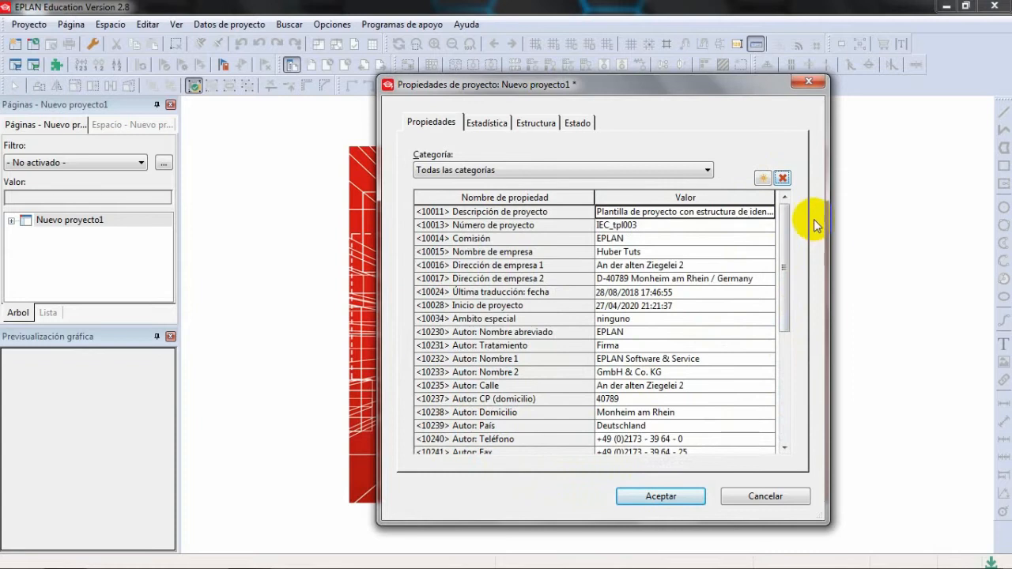
# Filter the selectable properties by "nombre" and add <10234> Autor: Nombre 3 to the project properties
pyautogui.moveTo(788, 228); pyautogui.dragTo(791, 383)
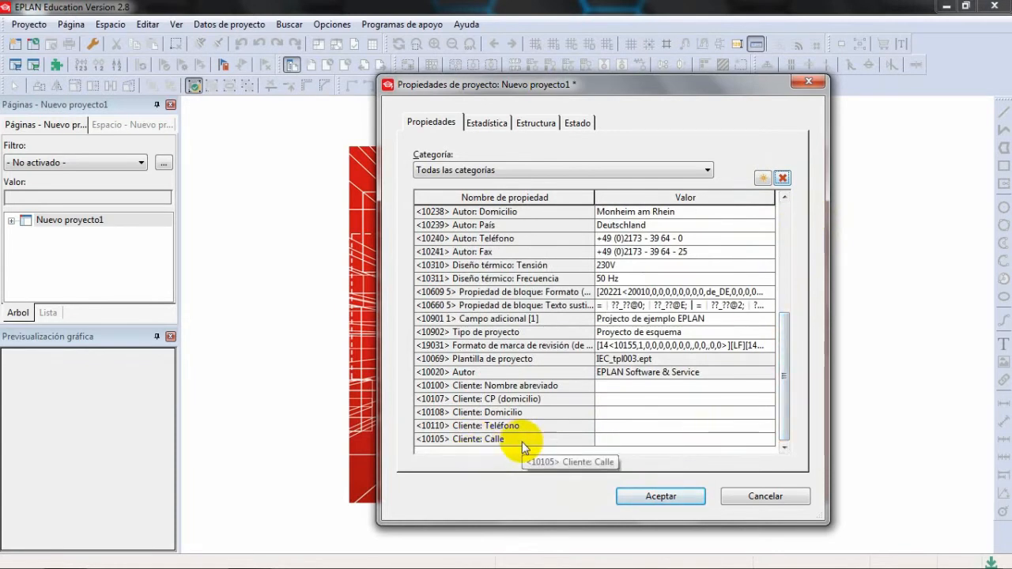
pyautogui.click(763, 182)
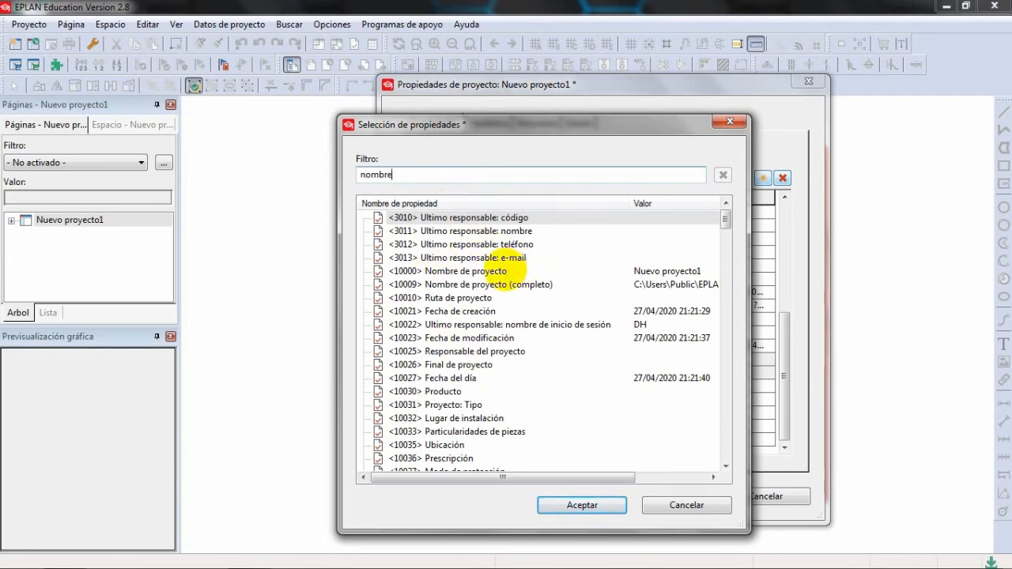
pyautogui.press('Return')
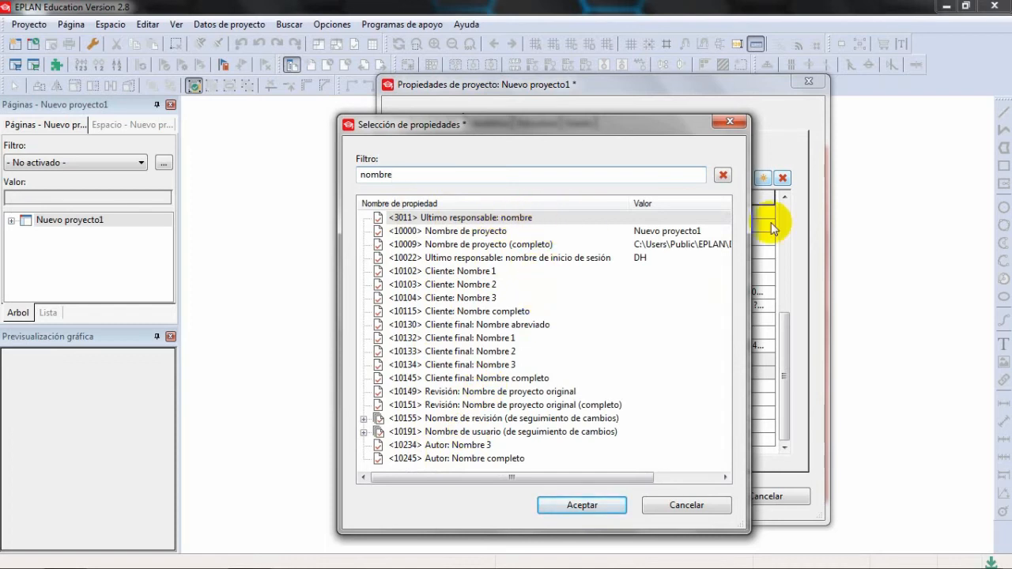
pyautogui.doubleClick(473, 446)
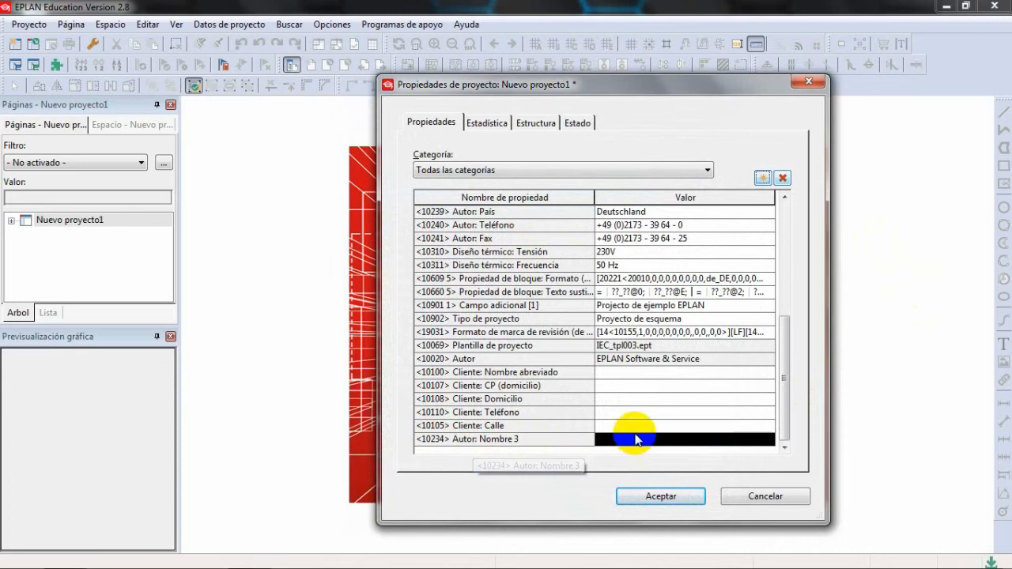
pyautogui.click(629, 444)
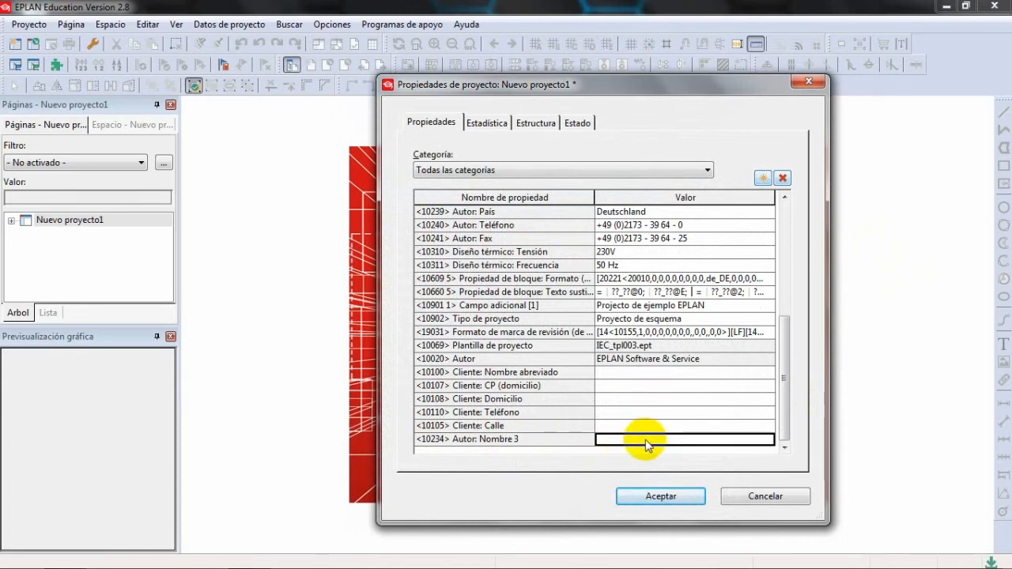
# Review the project's statistics, structure and status pages, and return to its property list
pyautogui.click(486, 125)
pyautogui.click(542, 125)
pyautogui.click(581, 124)
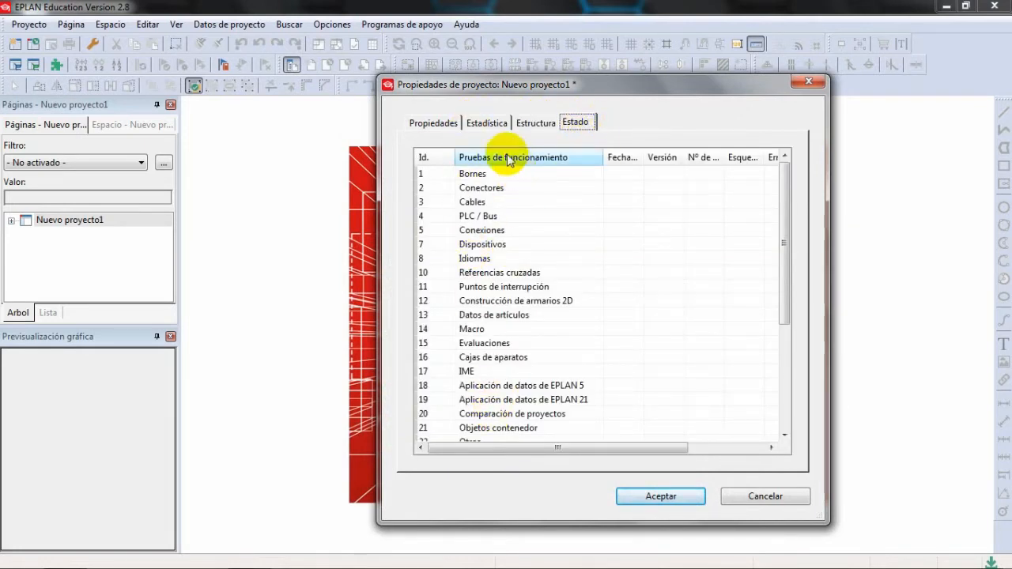
pyautogui.click(484, 123)
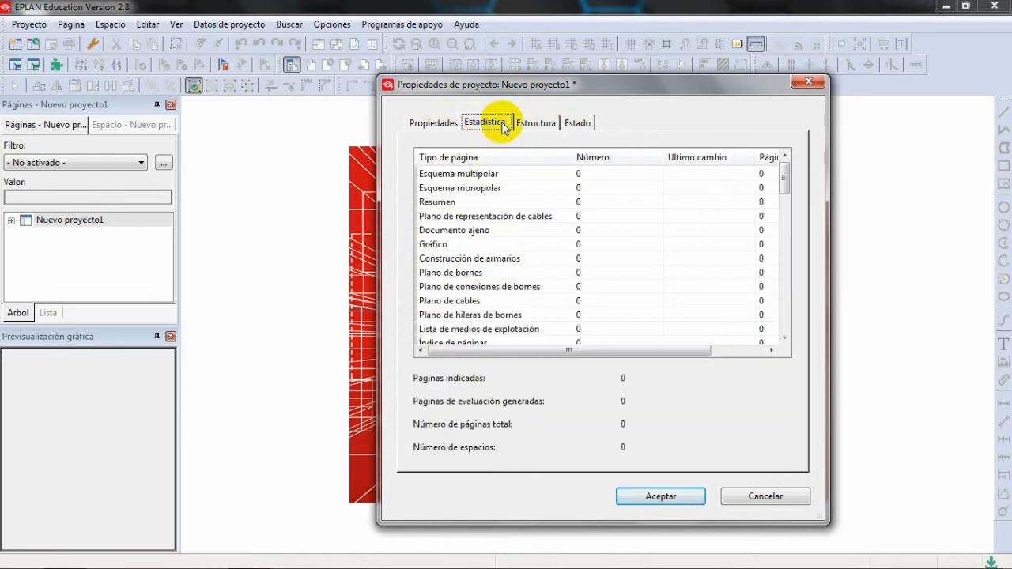
pyautogui.click(435, 124)
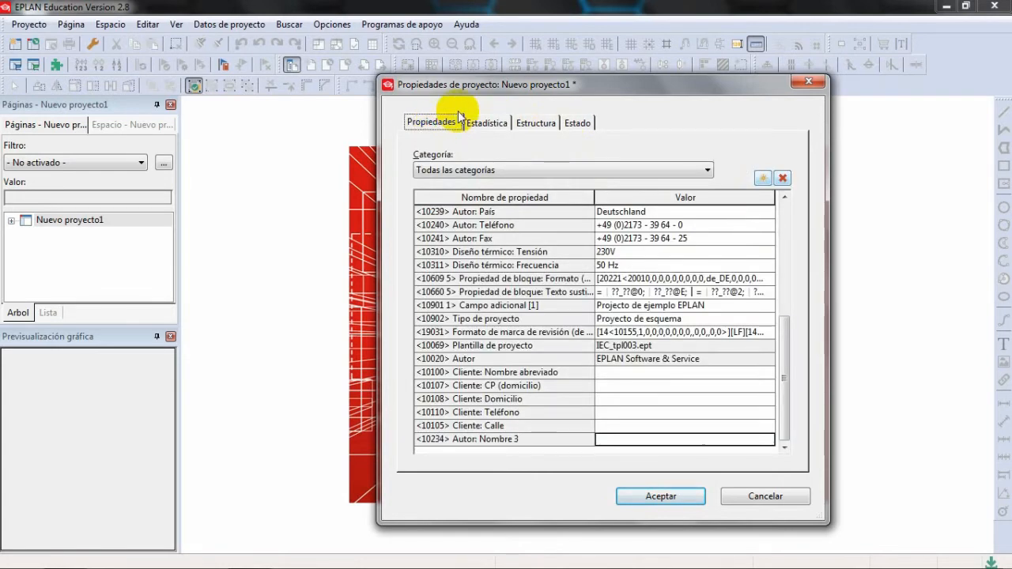
# Accept the edited project properties and select Nuevo proyecto1 in the page navigator
pyautogui.click(660, 497)
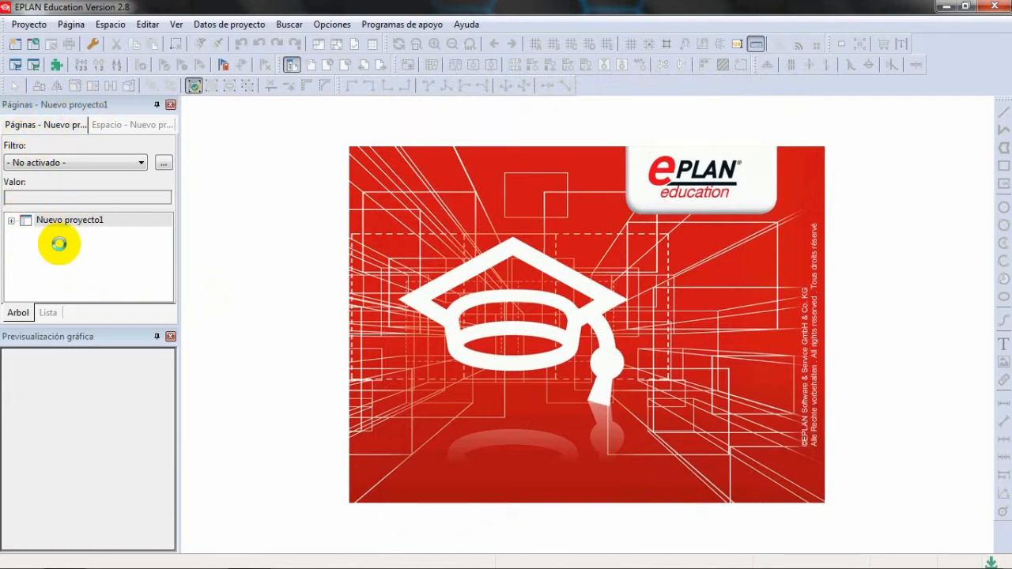
pyautogui.click(17, 219)
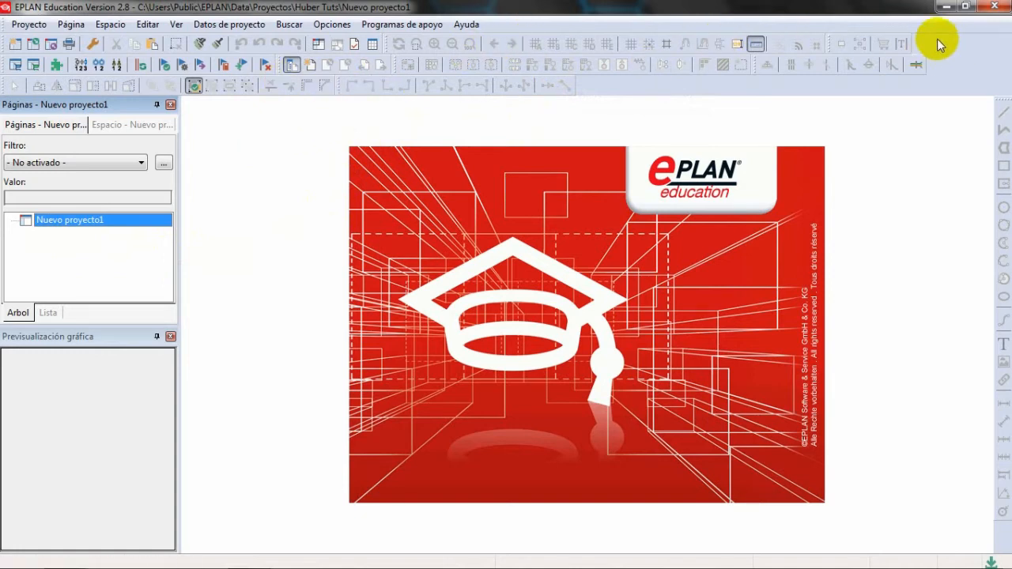
pyautogui.rightClick(87, 223)
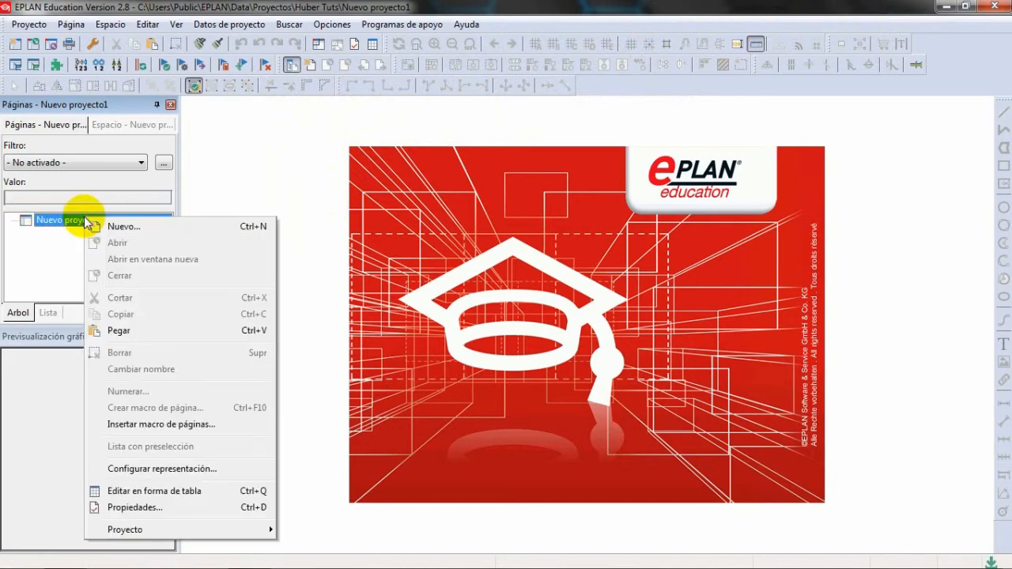
pyautogui.click(65, 229)
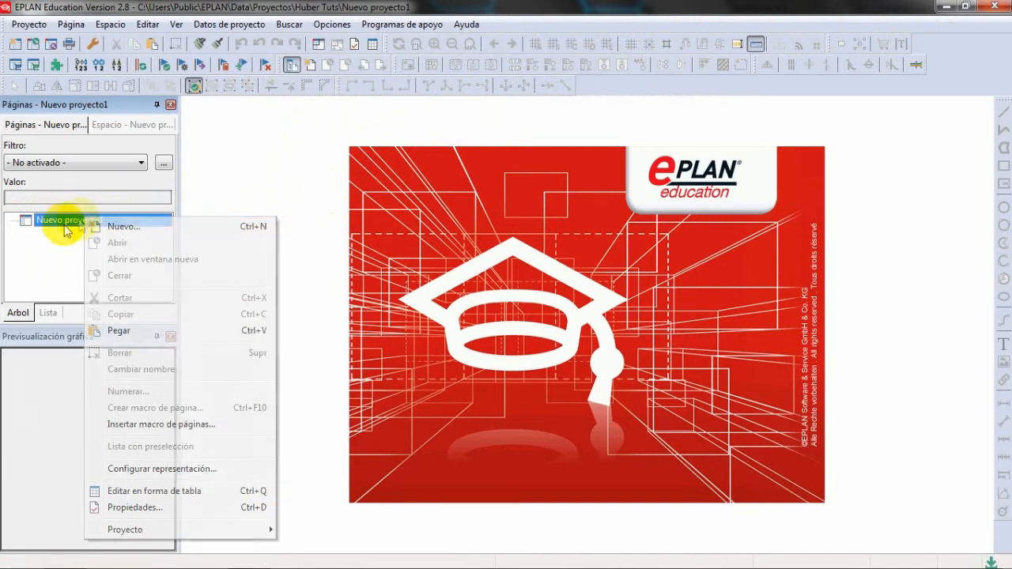
# Start a new Esquema multipolar page 1 with Instalación ET, Lugar de montaje AA and the page description Alimentación
pyautogui.click(71, 24)
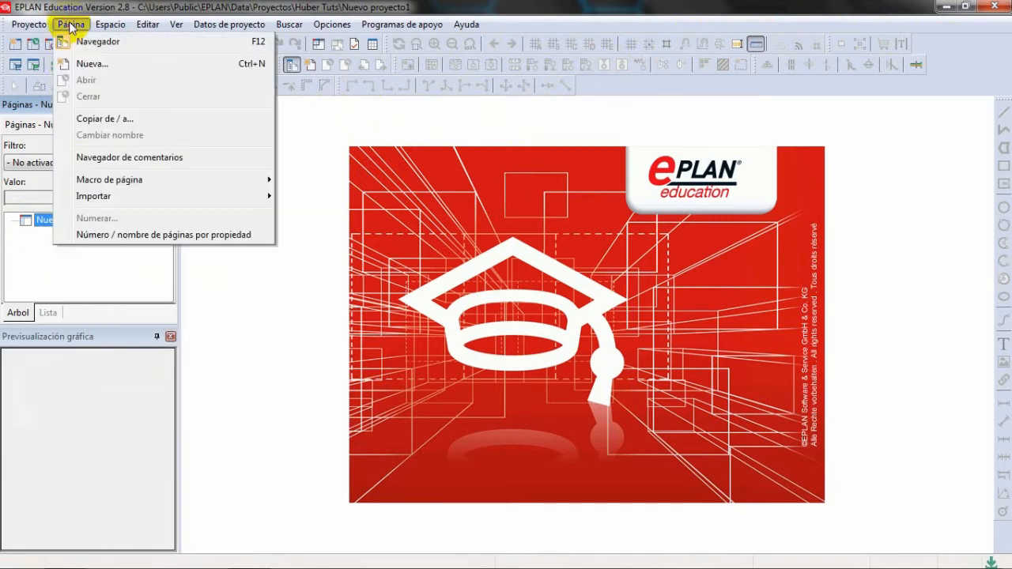
pyautogui.click(82, 65)
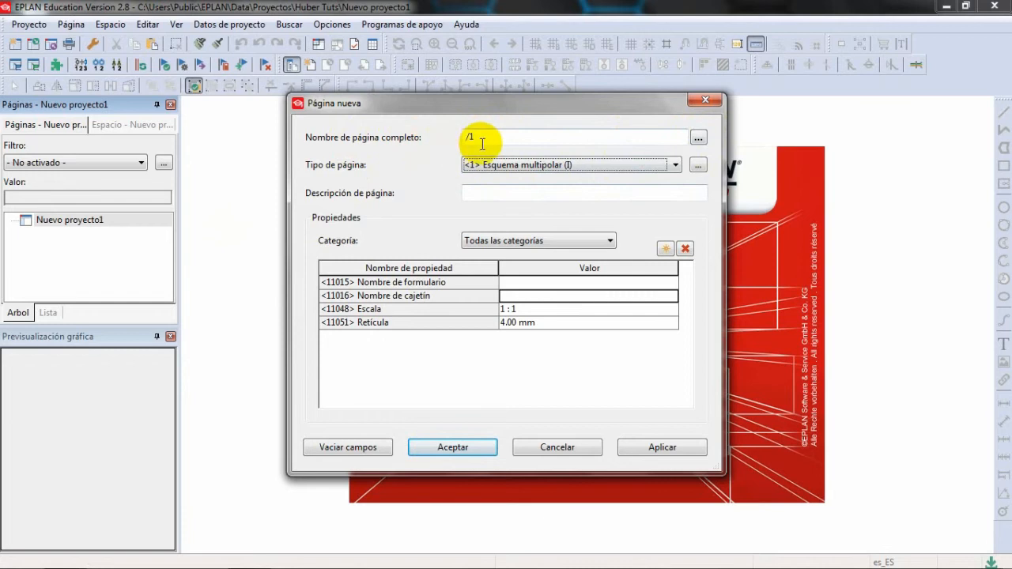
pyautogui.click(699, 138)
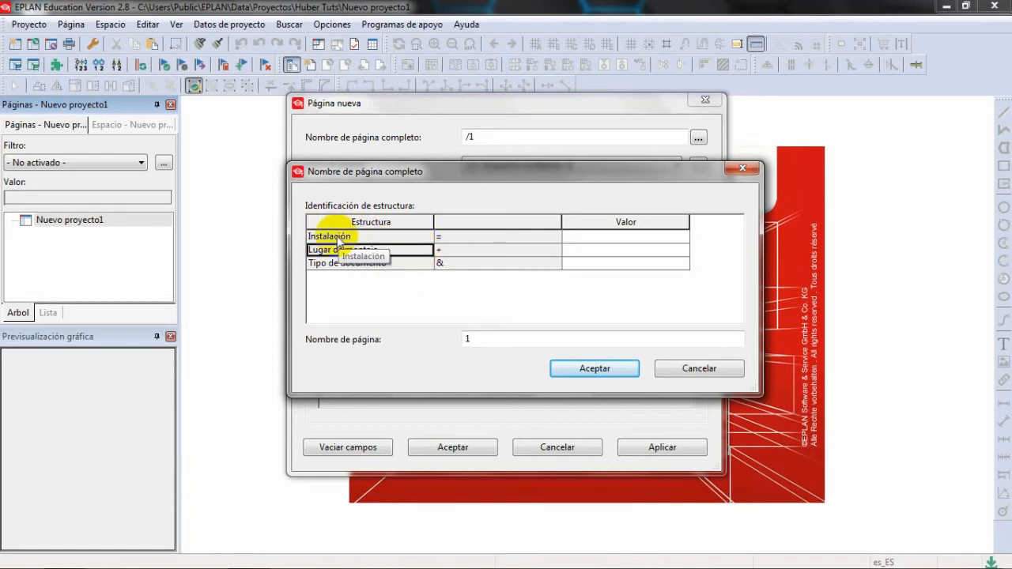
pyautogui.click(595, 237)
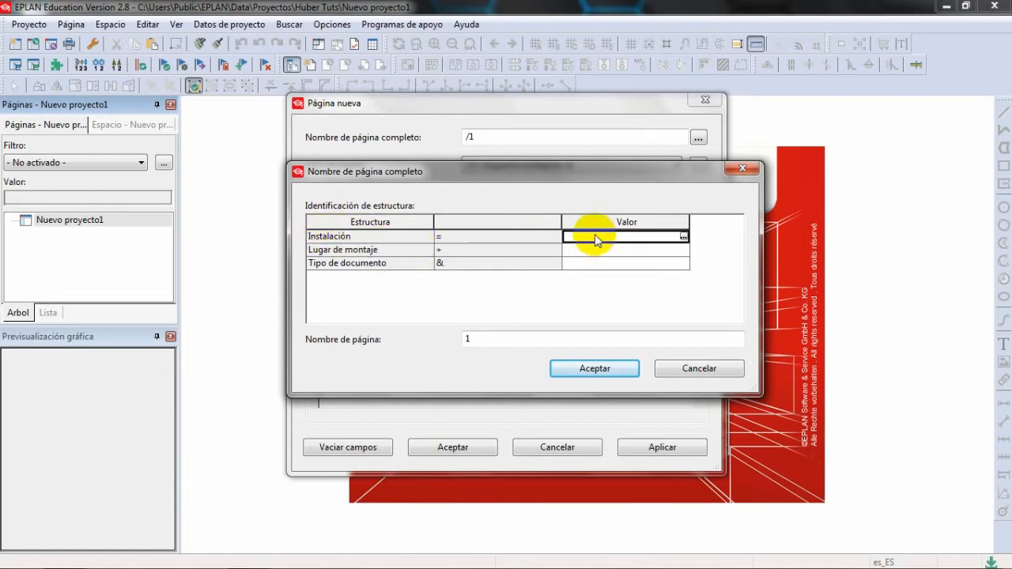
pyautogui.write('ET')
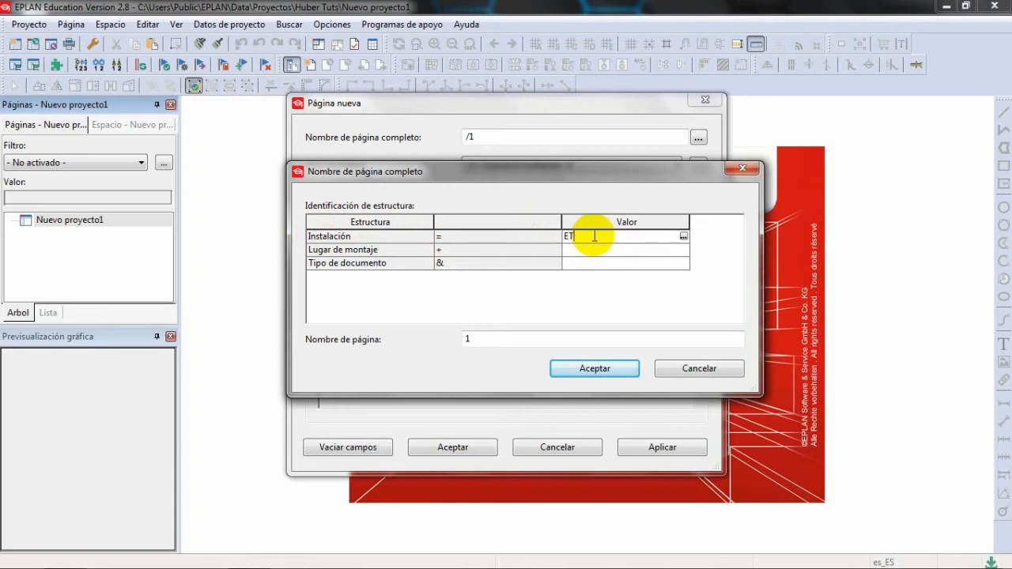
pyautogui.click(580, 252)
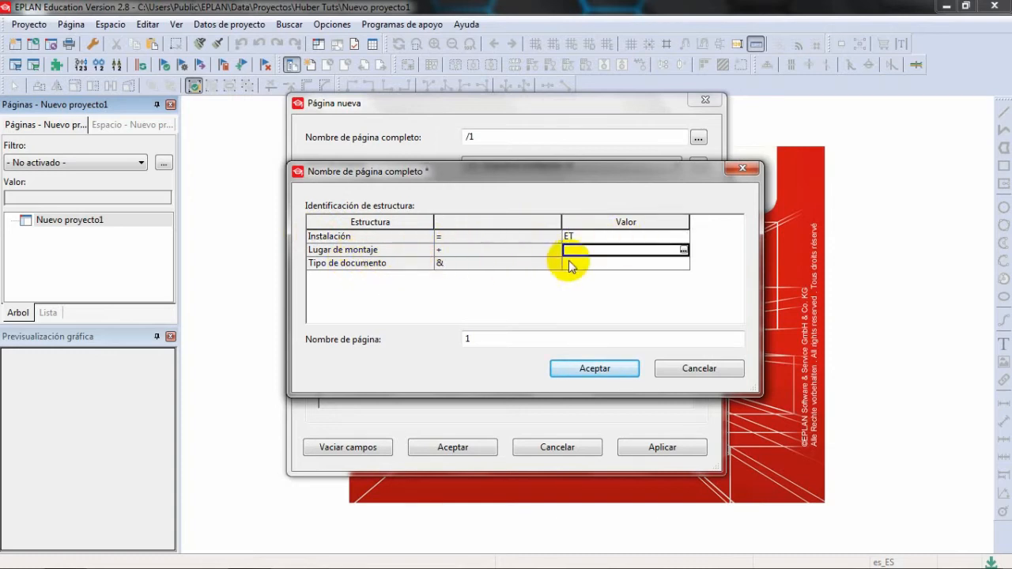
pyautogui.write('AL')
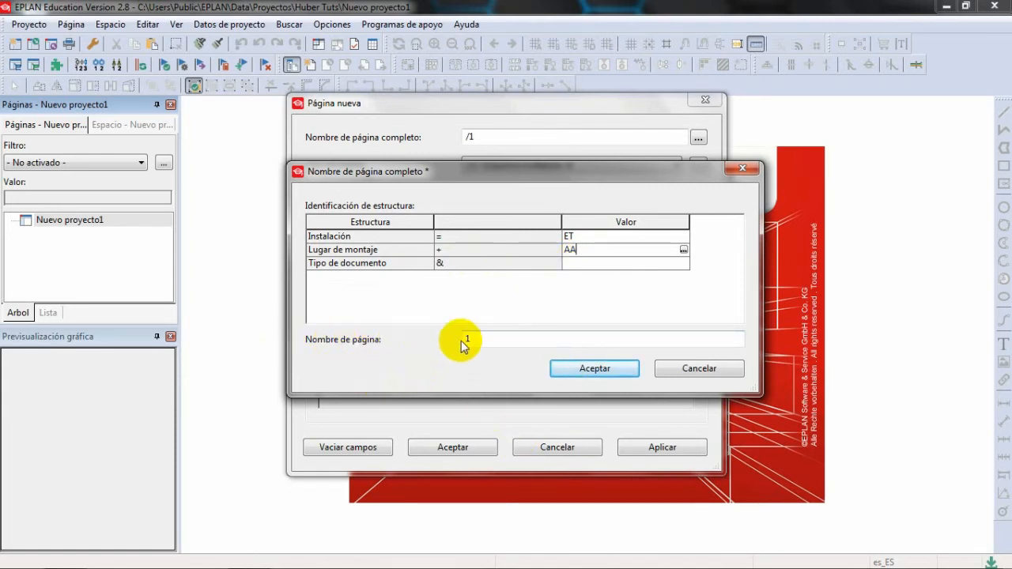
pyautogui.click(603, 371)
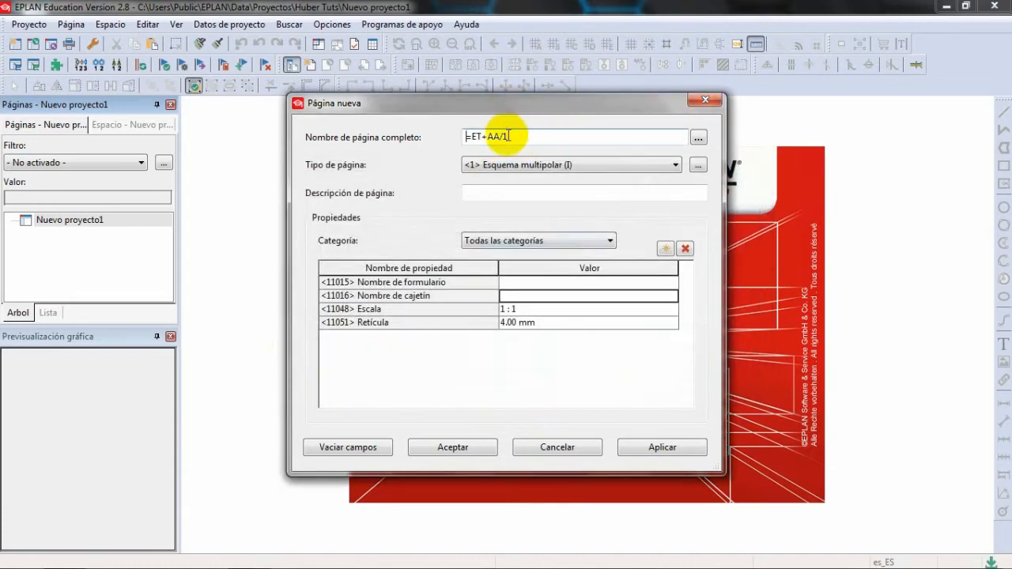
pyautogui.click(467, 136)
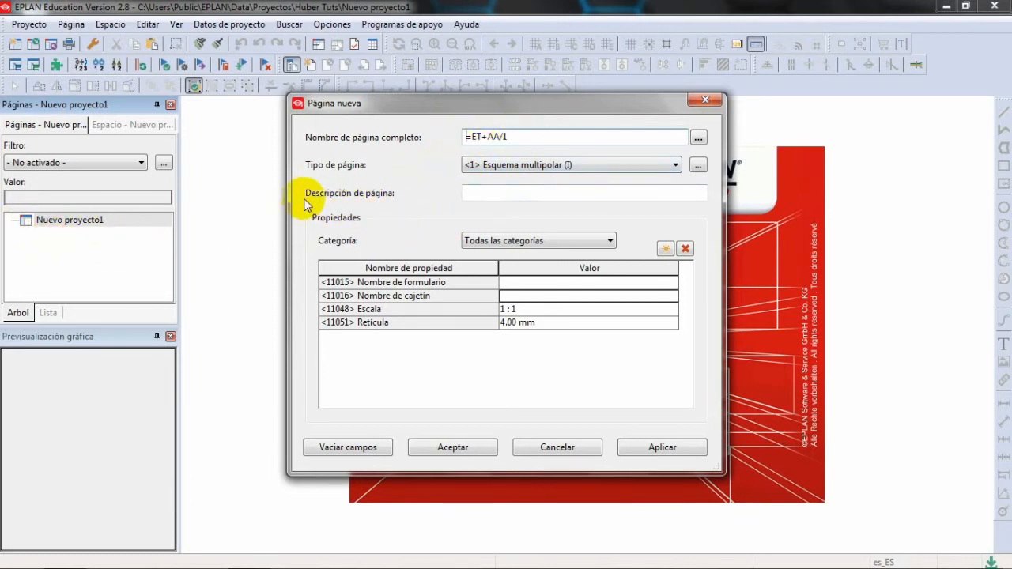
pyautogui.click(484, 191)
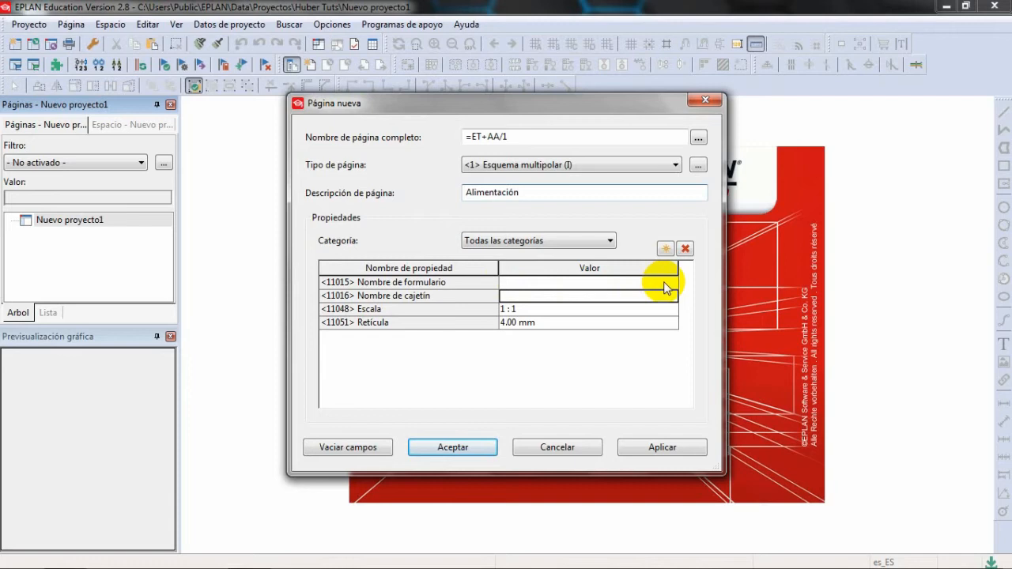
# Examine the form files available for the new page's Nombre de formulario property, leaving the property empty
pyautogui.click(523, 283)
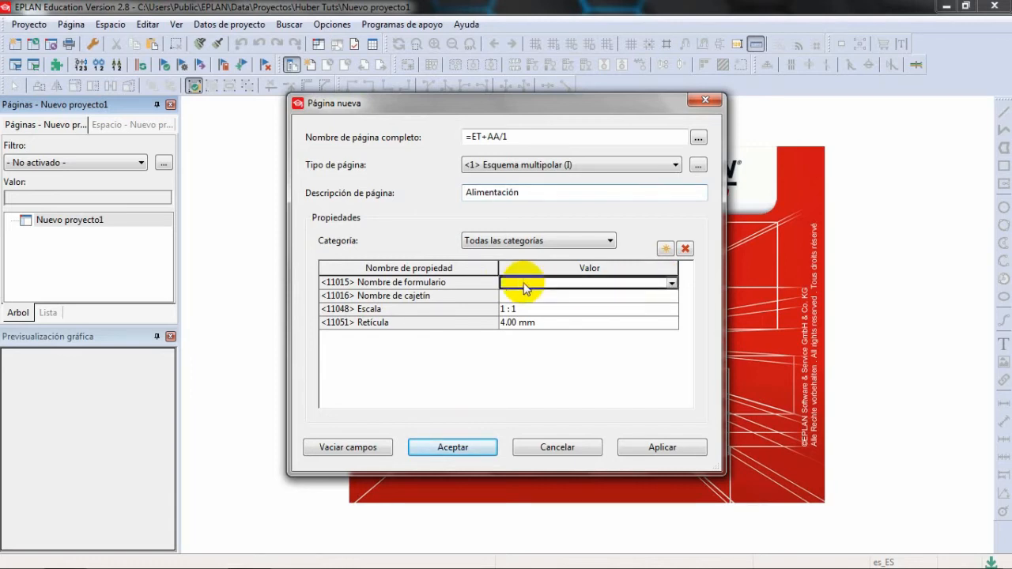
pyautogui.click(672, 283)
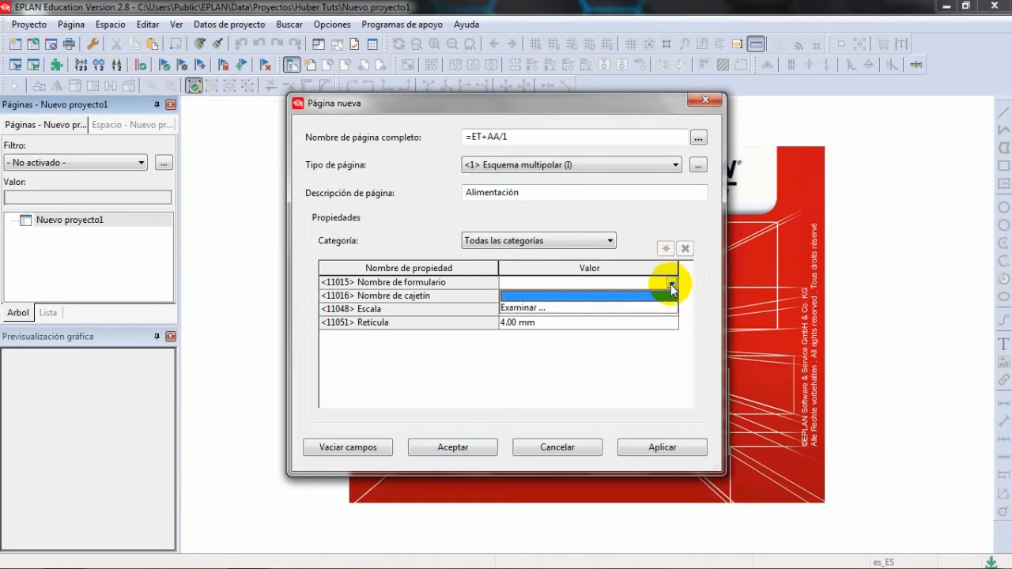
pyautogui.click(519, 309)
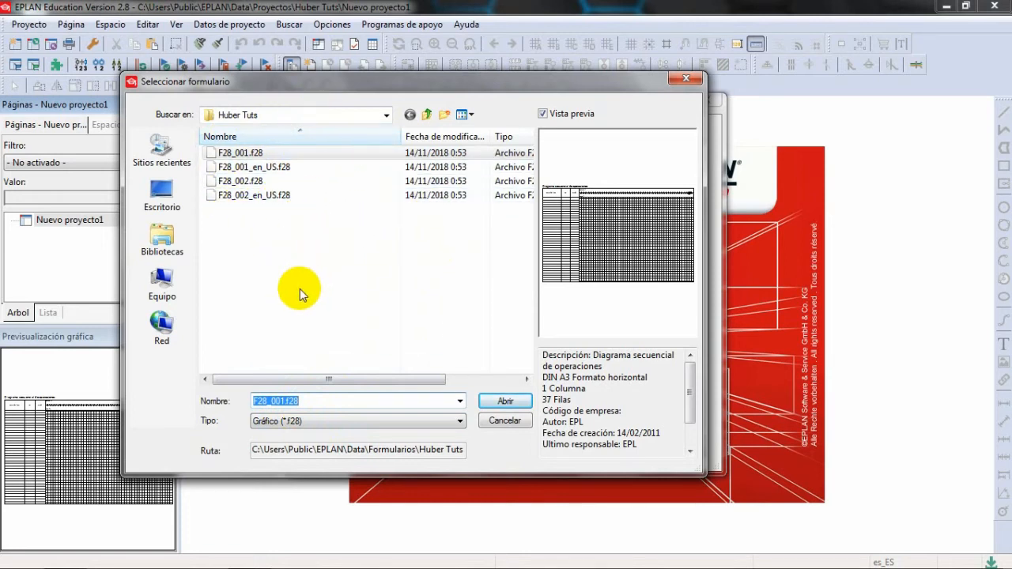
pyautogui.click(503, 422)
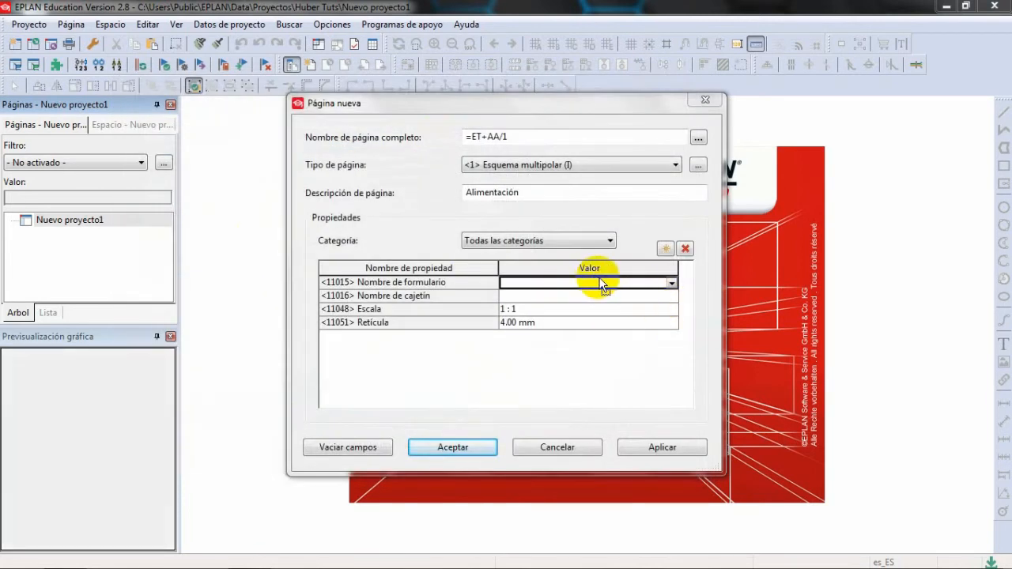
# Check the choices for Nombre de cajetín without picking one, and create the Alimentación page
pyautogui.click(515, 299)
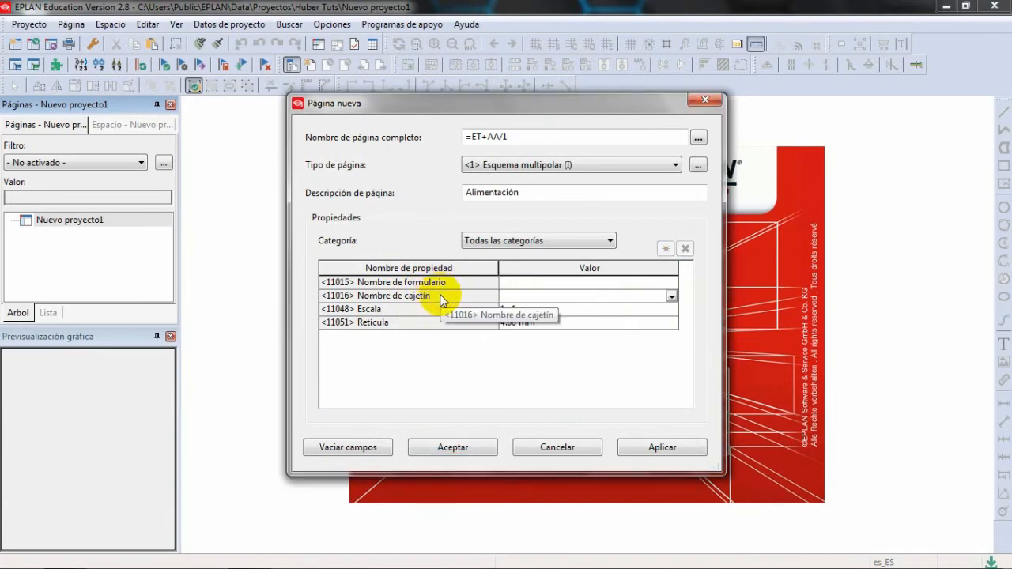
pyautogui.click(672, 299)
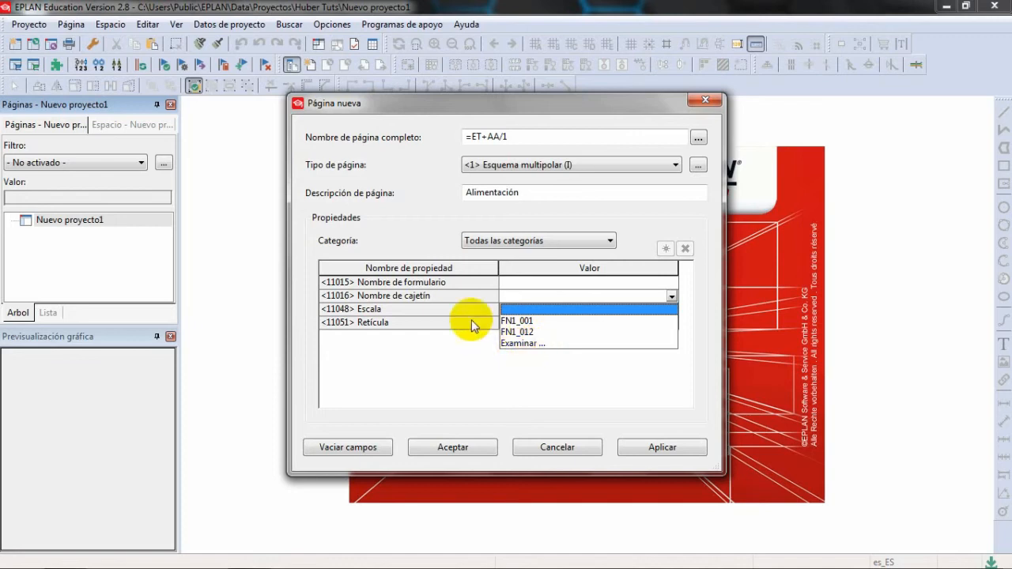
pyautogui.click(673, 298)
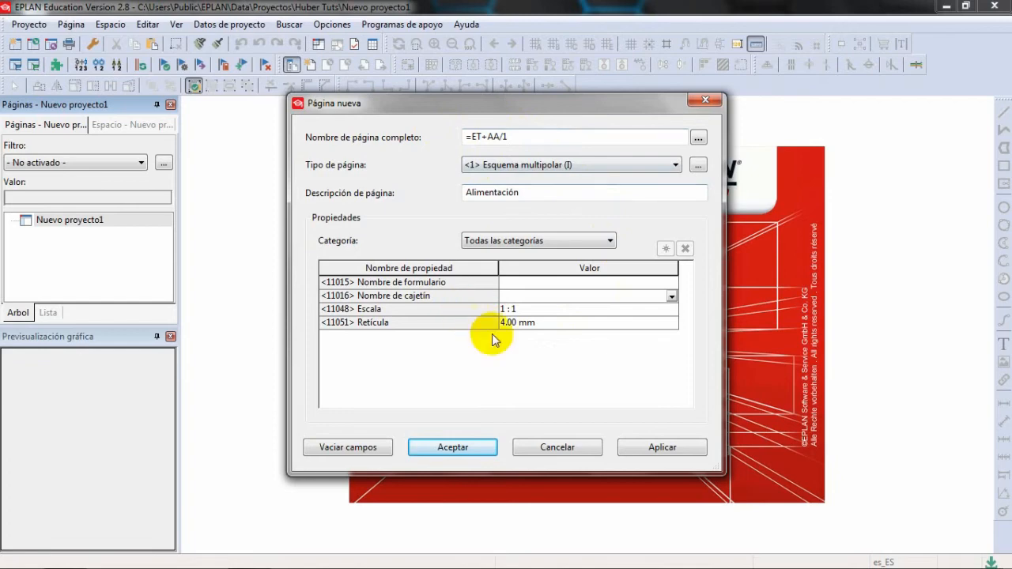
pyautogui.click(454, 447)
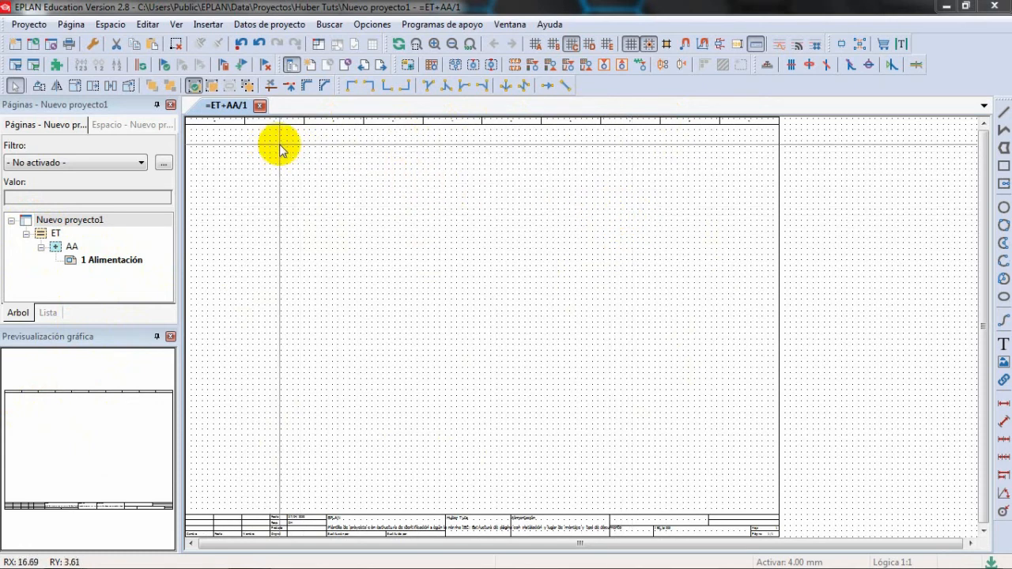
# Place a potential connection point near the upper-left corner of the schematic page and name its potential L1
pyautogui.click(871, 68)
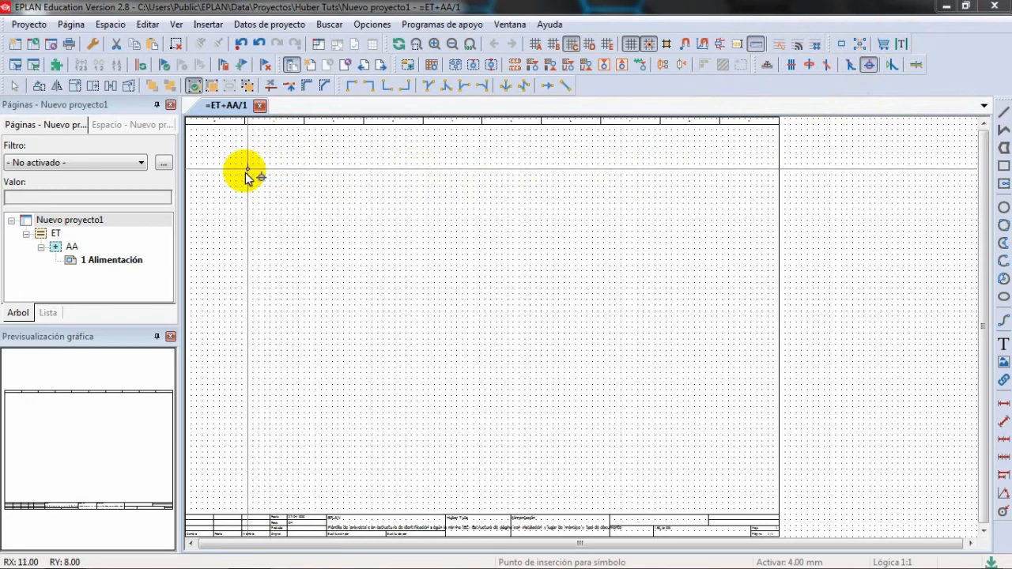
pyautogui.scroll(3, 247, 177)
pyautogui.scroll(2, 247, 178)
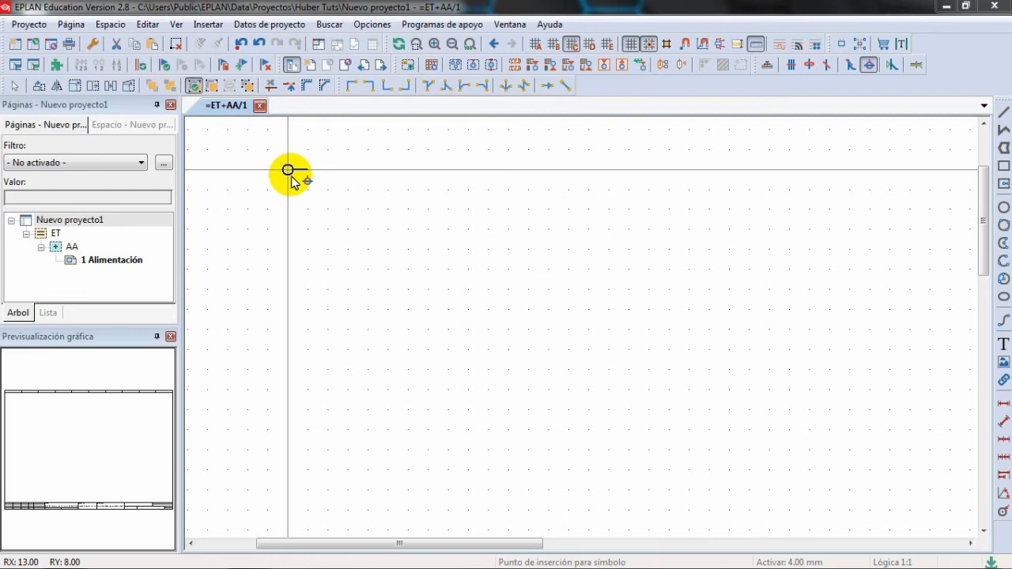
pyautogui.click(288, 170)
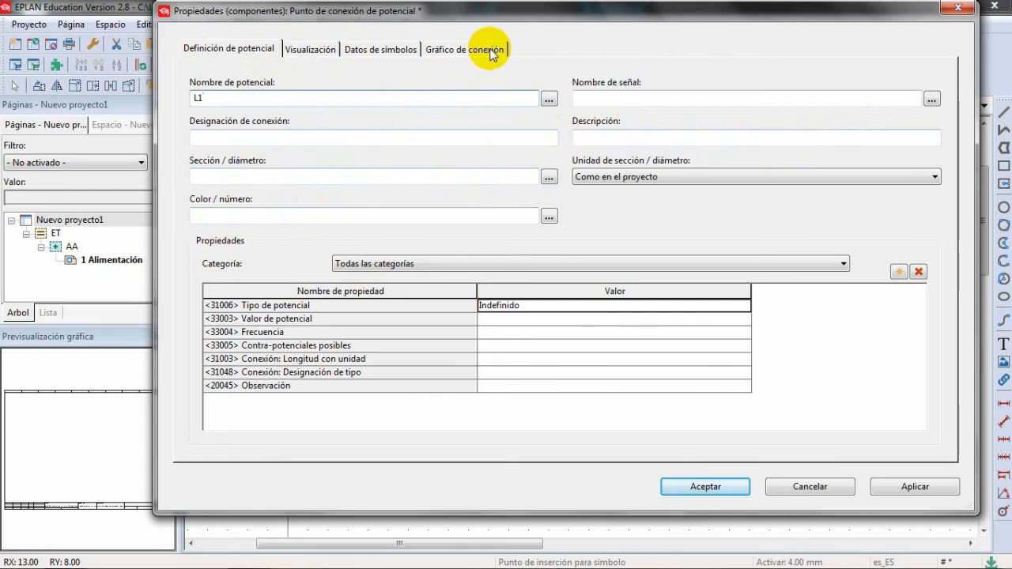
pyautogui.click(692, 486)
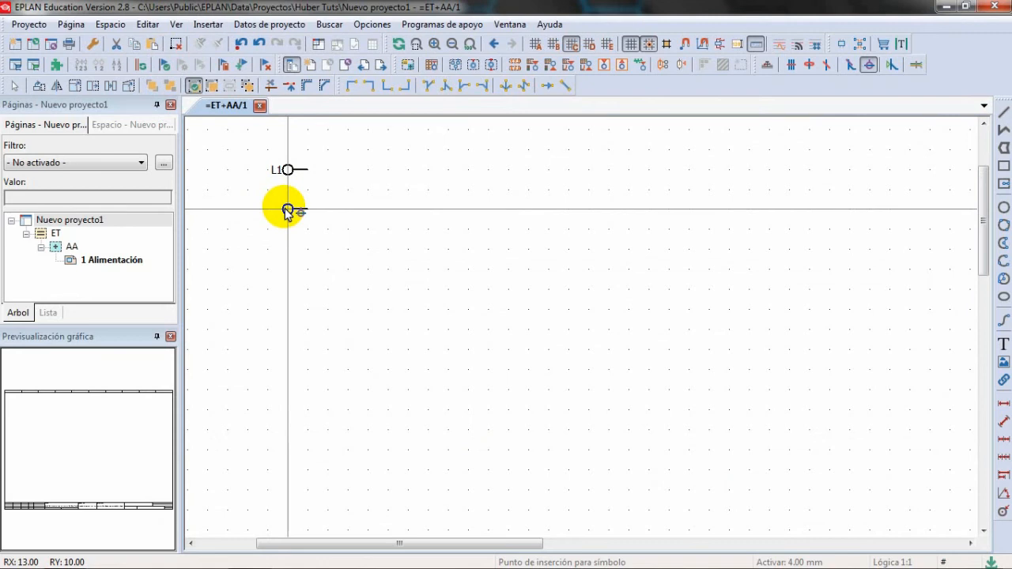
# Place two more potential connection points directly below L1 at equal spacing, with the potential names L2 and L3
pyautogui.click(288, 209)
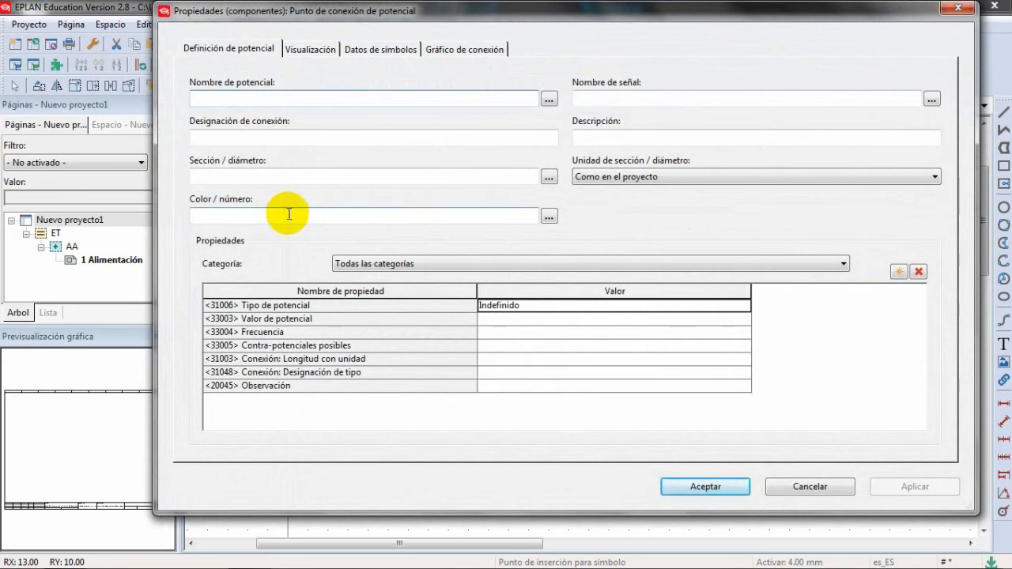
pyautogui.write('L2')
pyautogui.press('Return')
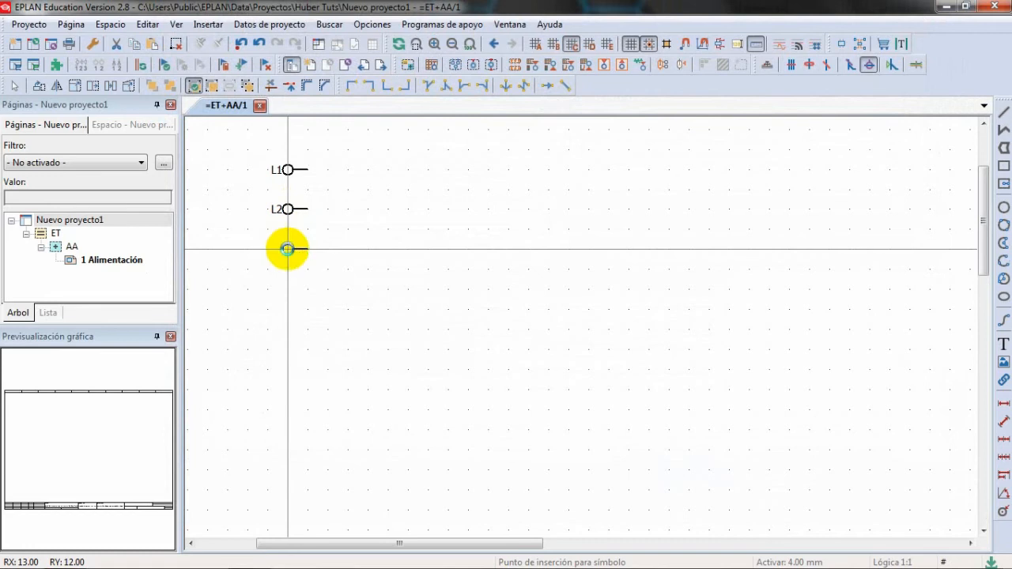
pyautogui.click(288, 249)
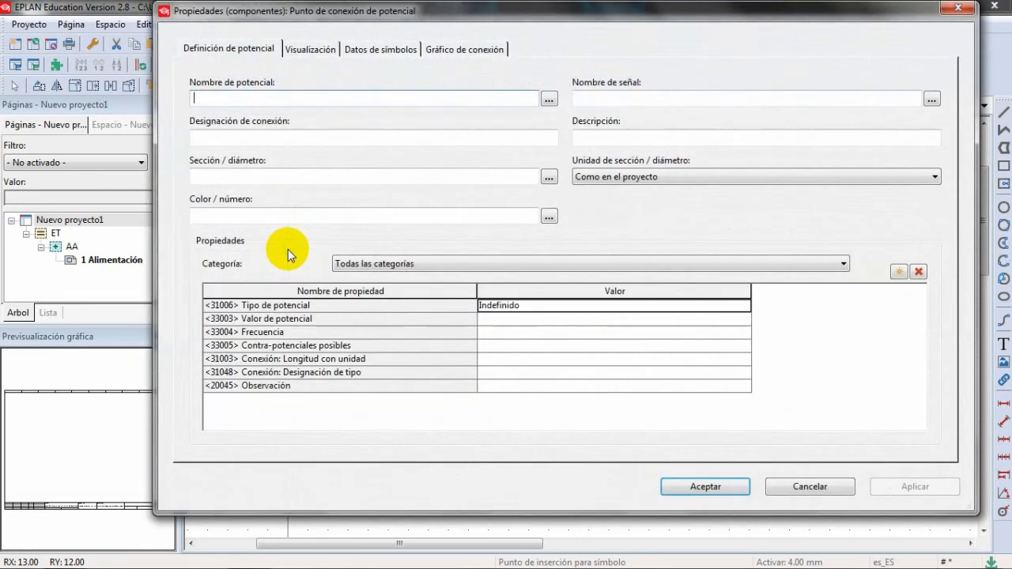
pyautogui.write('L3')
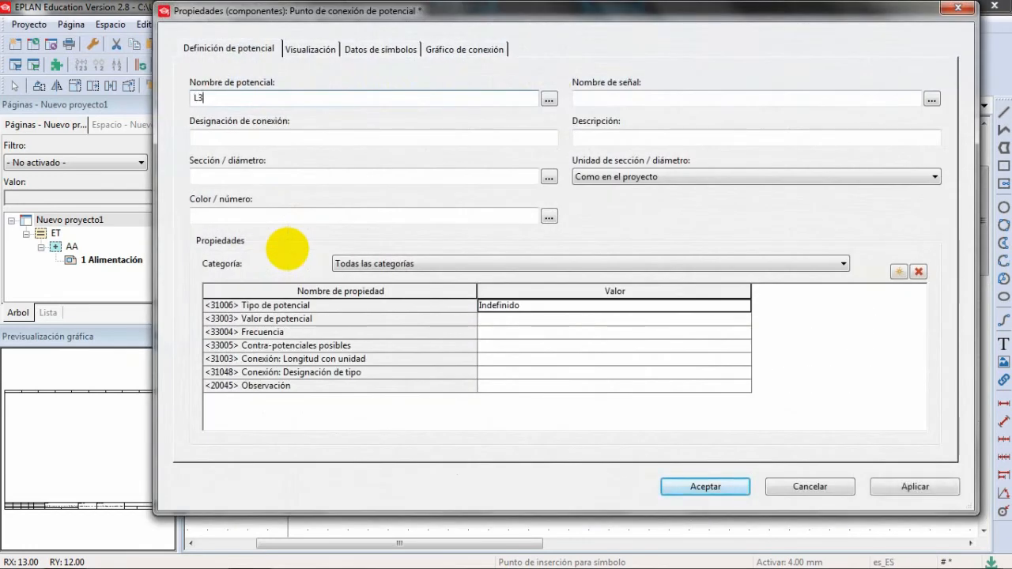
pyautogui.click(736, 486)
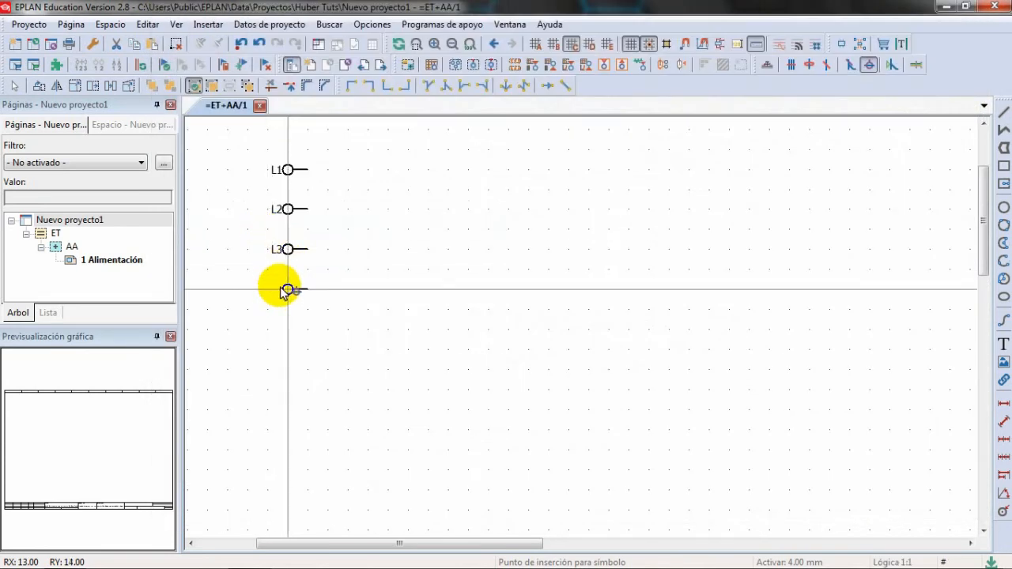
pyautogui.press('Escape')
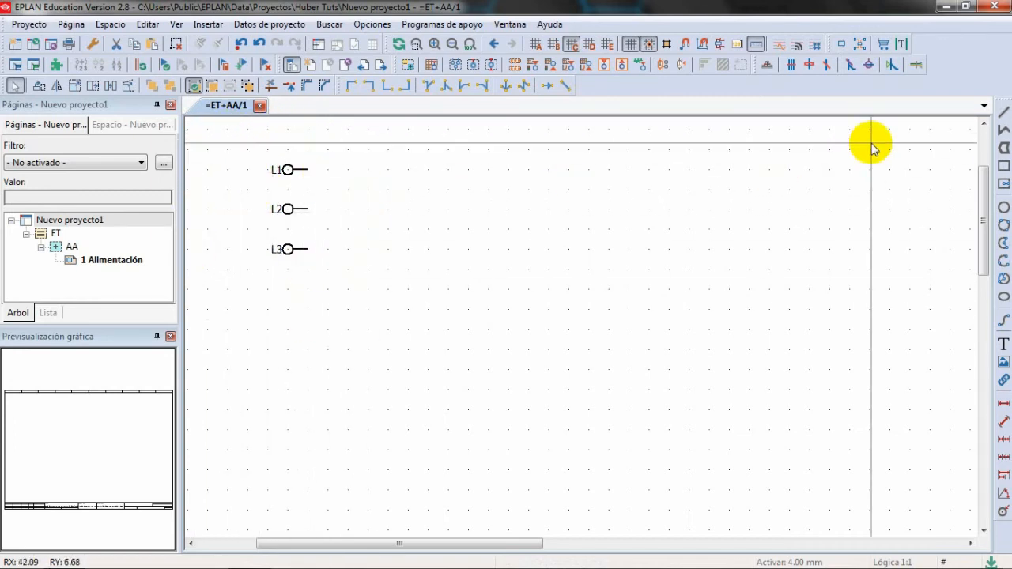
# Draw a 12 by 24 mm rectangle enclosing the three potential connection points L1, L2 and L3
pyautogui.click(1004, 166)
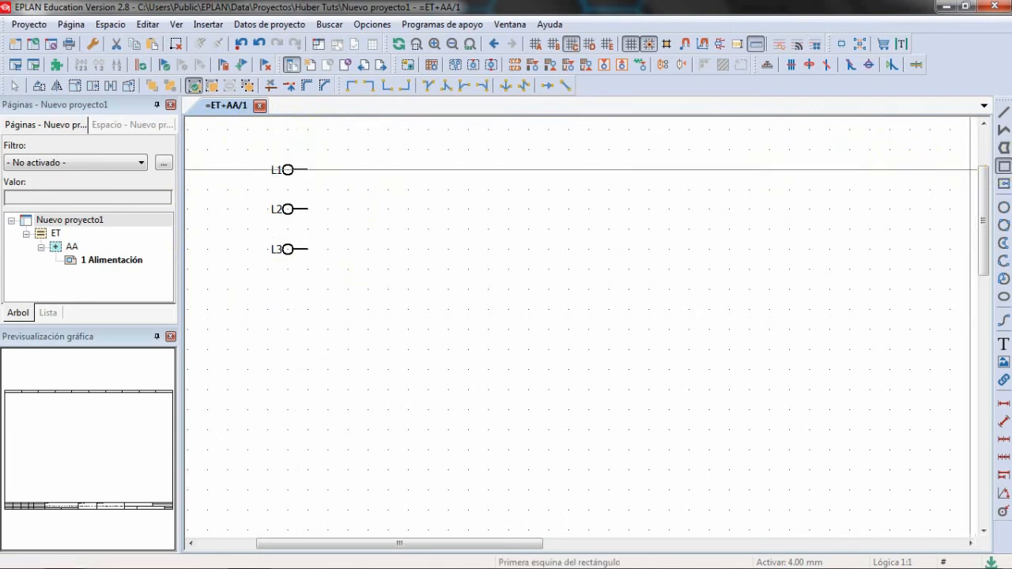
pyautogui.click(250, 151)
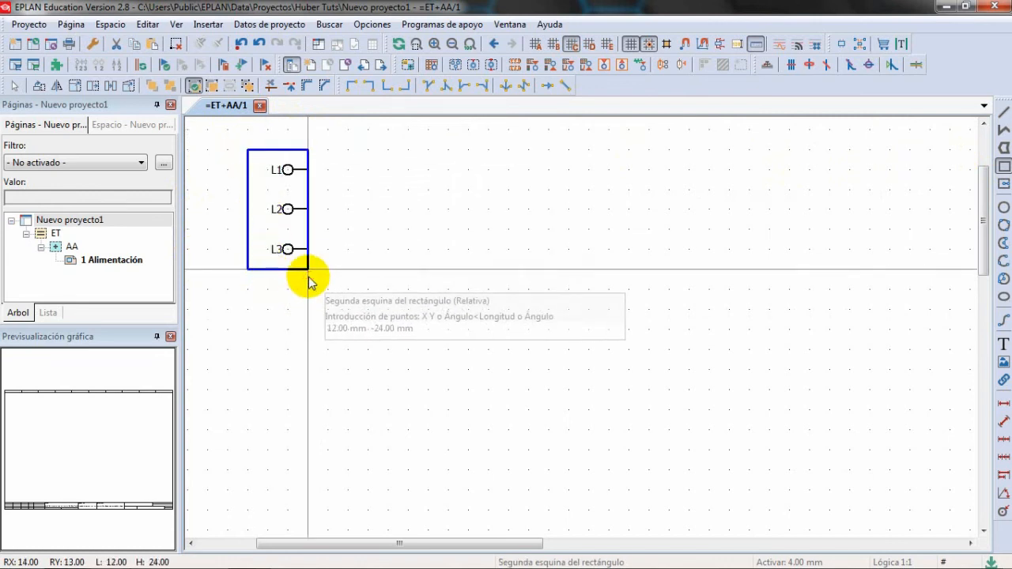
pyautogui.click(308, 270)
pyautogui.press('Escape')
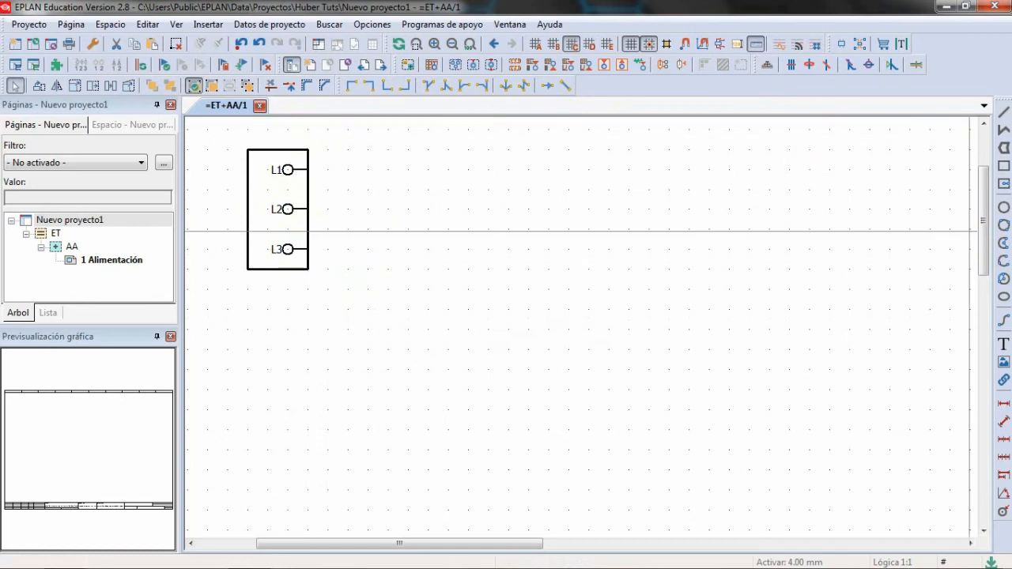
# Place the text "Armario A1" directly below the rectangle around the potential connection points
pyautogui.click(1004, 345)
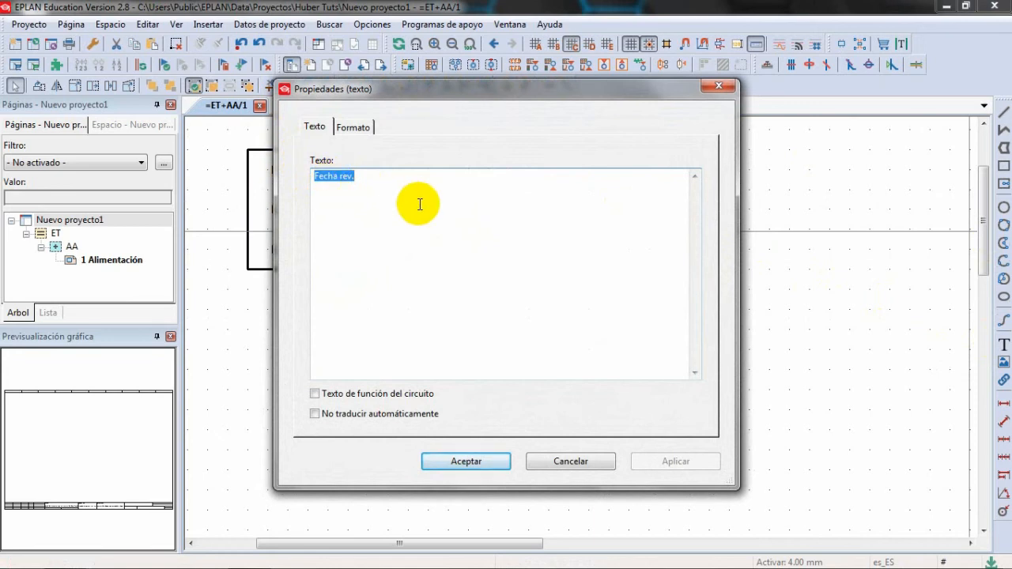
pyautogui.write('Armario A1')
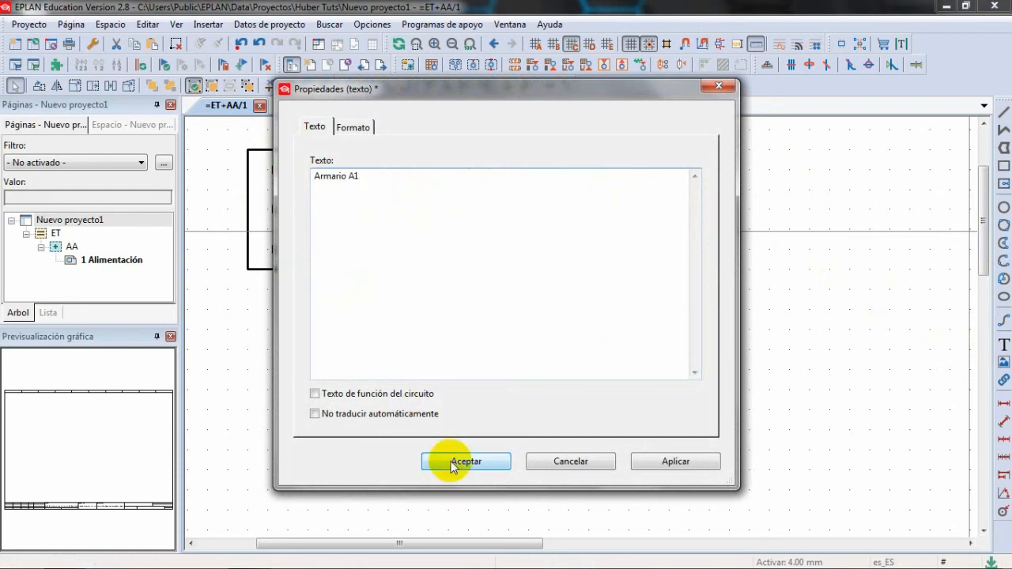
pyautogui.click(453, 462)
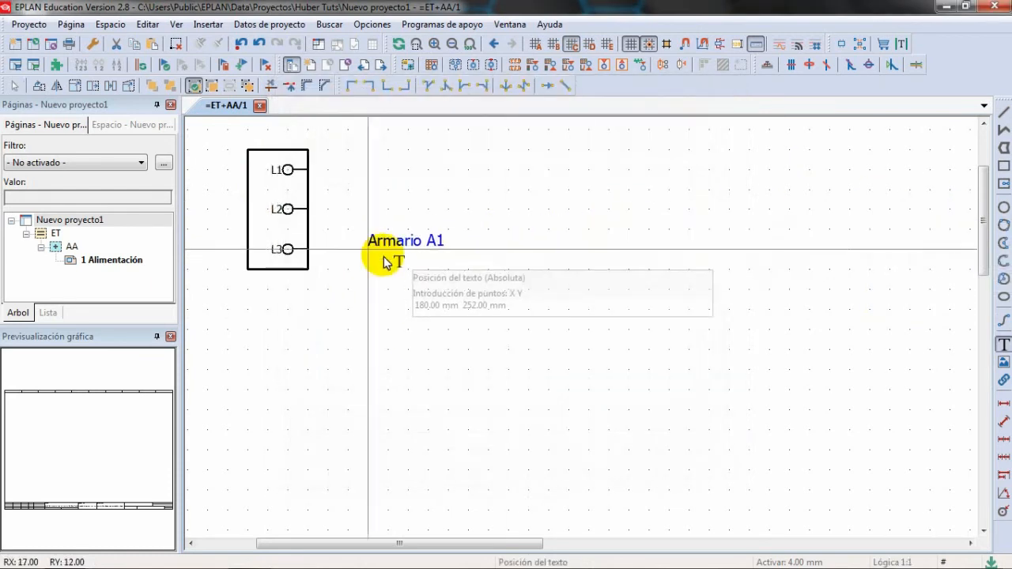
pyautogui.click(230, 289)
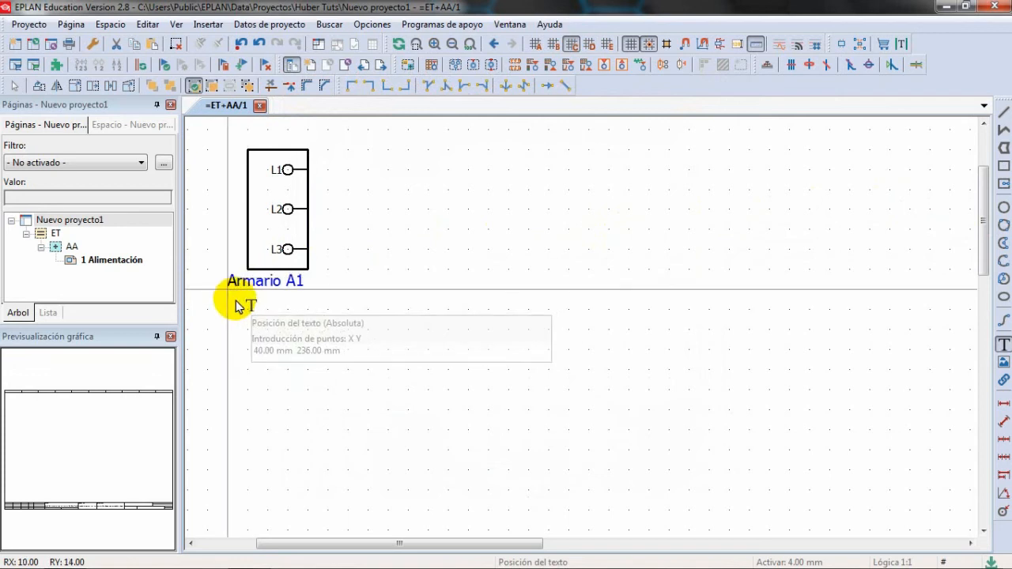
pyautogui.press('Escape')
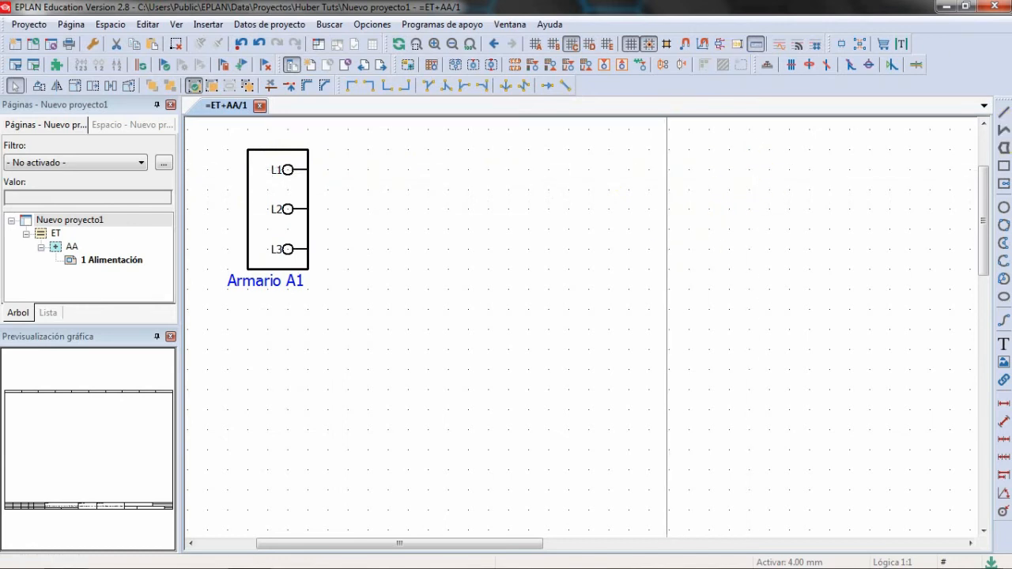
# Insert three vertically aligned interruption points (Punto de interrupción) at RX 44, connected to L1, L2 and L3
pyautogui.click(546, 84)
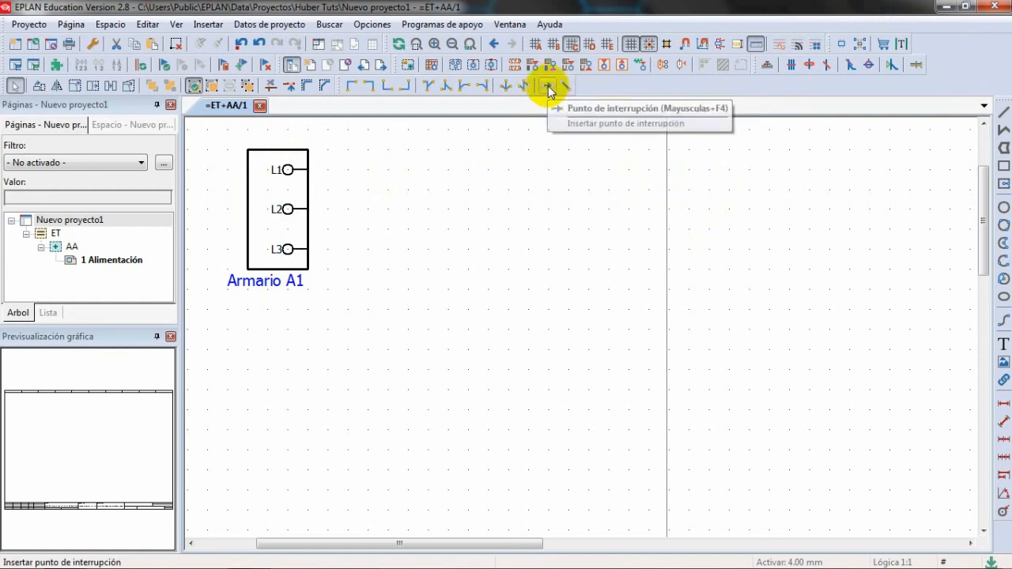
pyautogui.click(217, 29)
pyautogui.moveTo(218, 211)
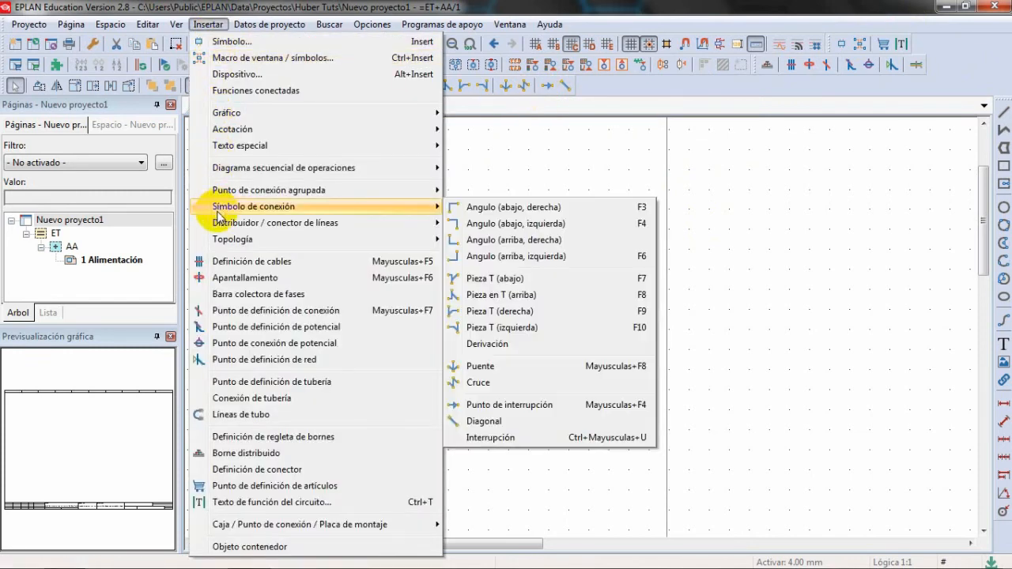
pyautogui.click(514, 407)
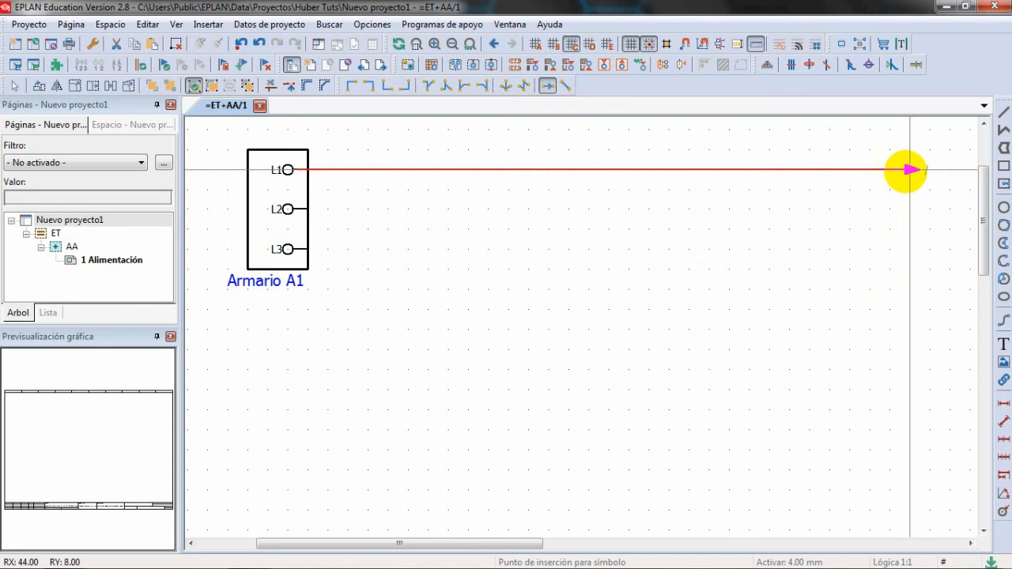
pyautogui.moveTo(906, 170); pyautogui.dragTo(906, 257)
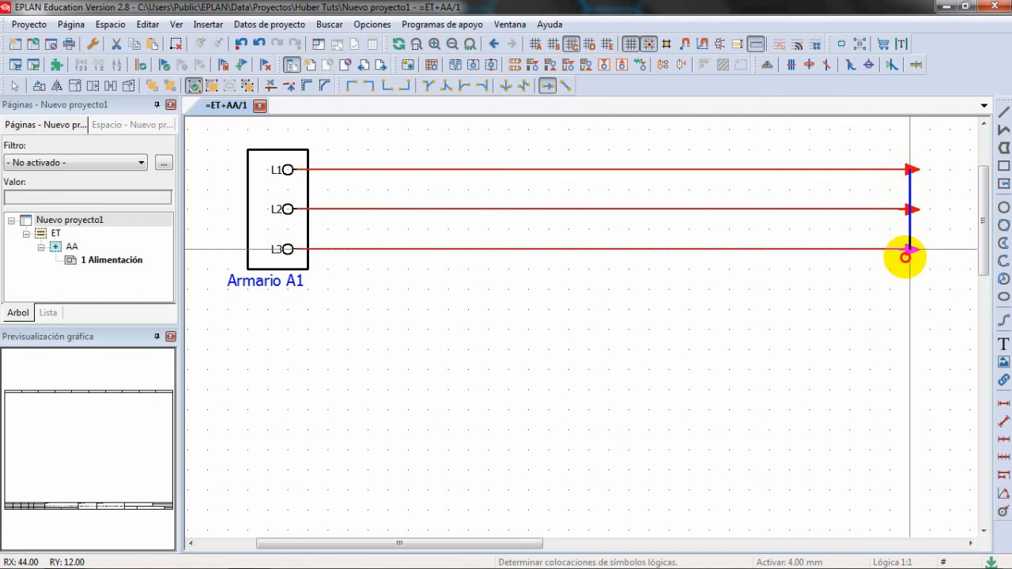
pyautogui.moveTo(907, 259); pyautogui.dragTo(906, 257)
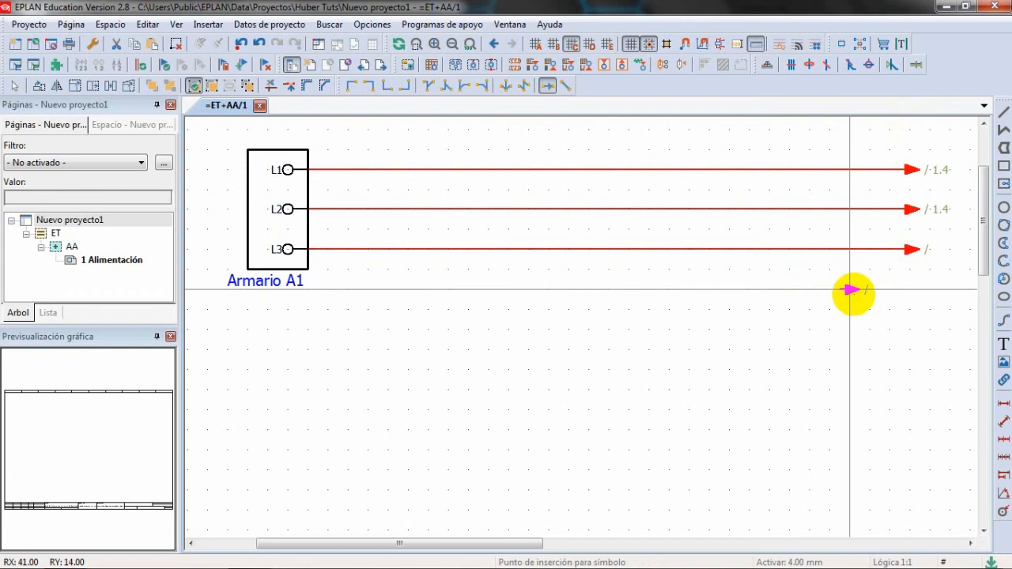
pyautogui.press('Escape')
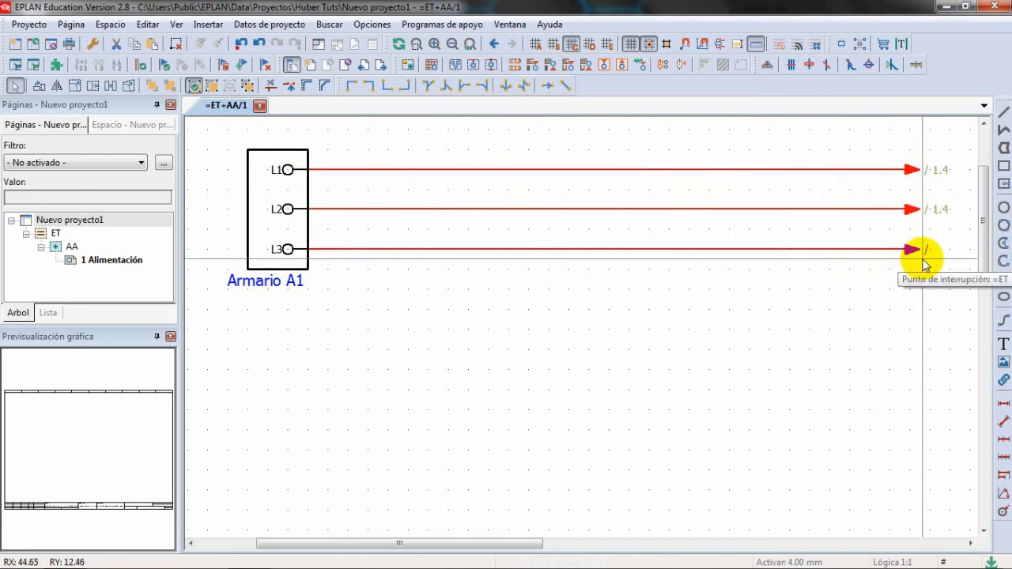
# Set the visible IME of the three interruption points to L1, L2 and L3, matching their lines
pyautogui.doubleClick(912, 169)
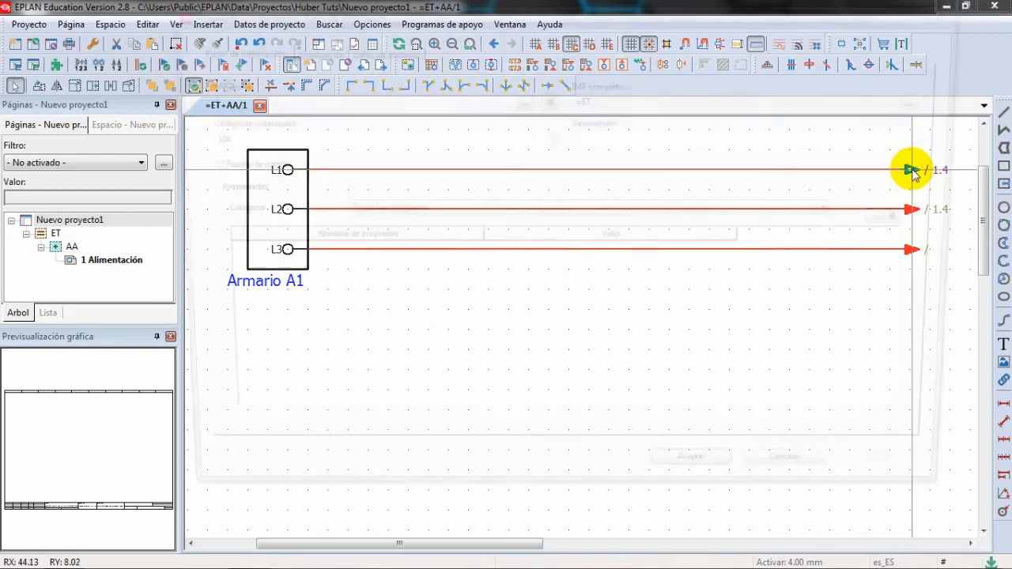
pyautogui.write('L1')
pyautogui.press('Return')
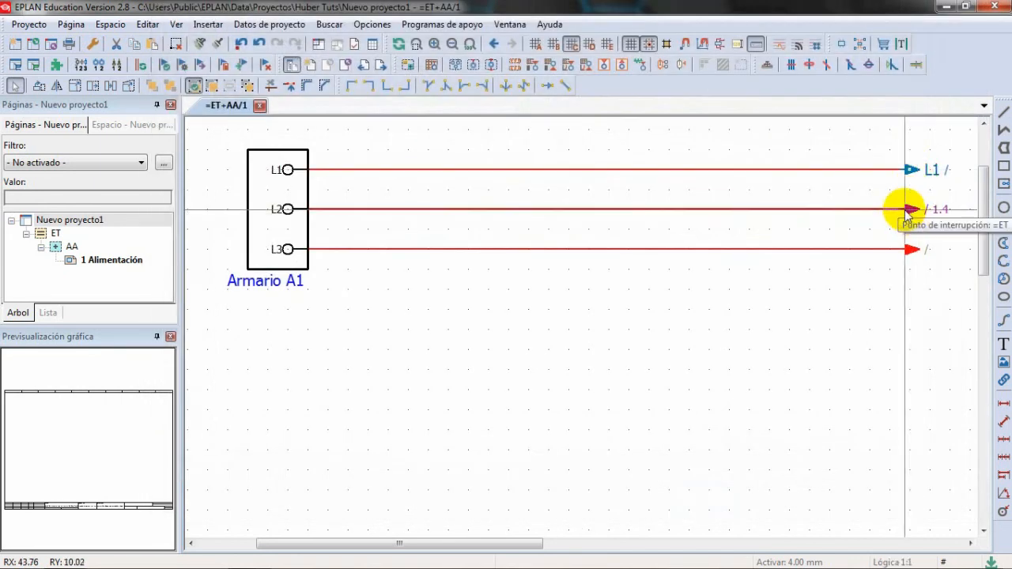
pyautogui.click(909, 209)
pyautogui.doubleClick(909, 208)
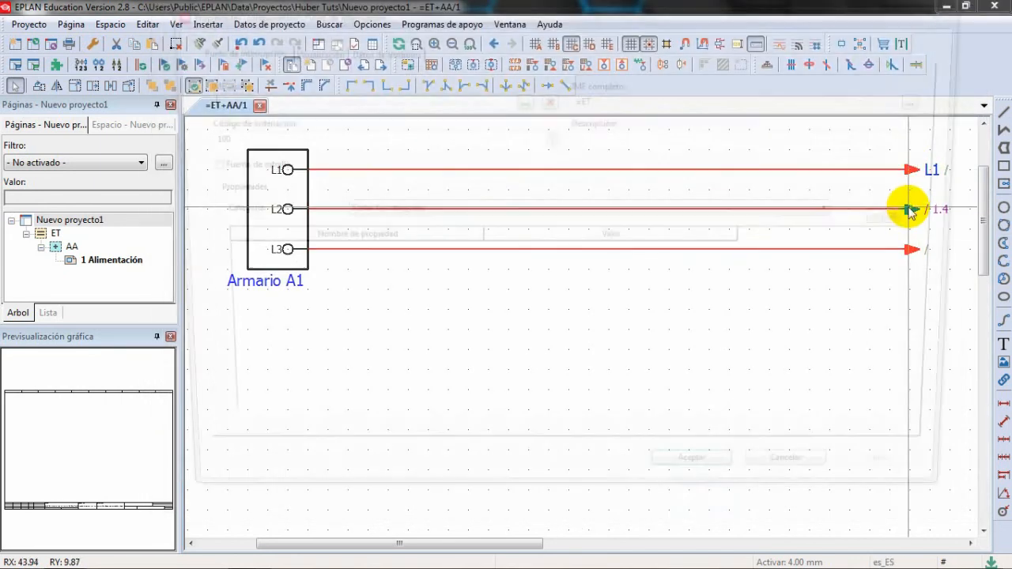
pyautogui.write('L2')
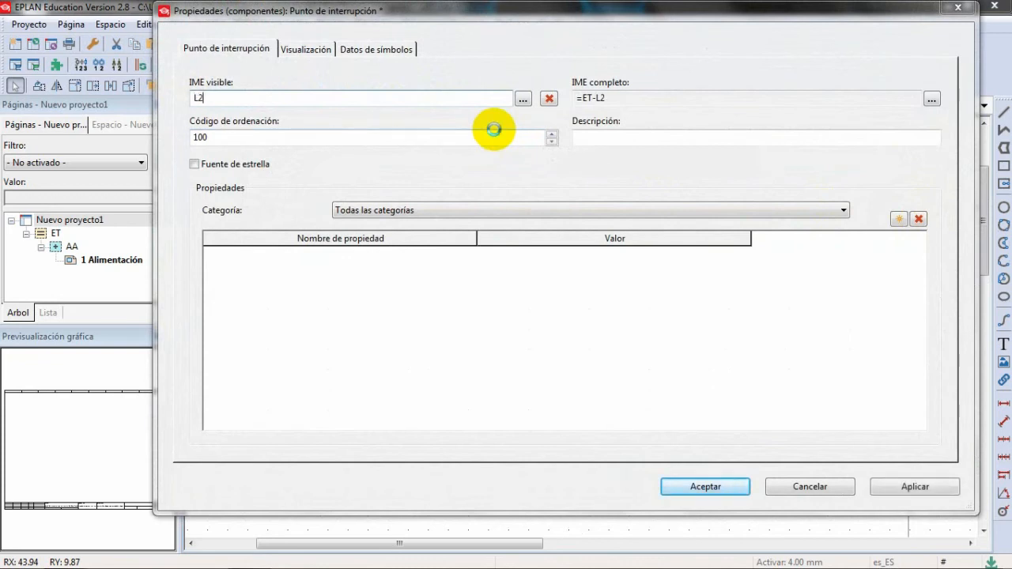
pyautogui.press('Return')
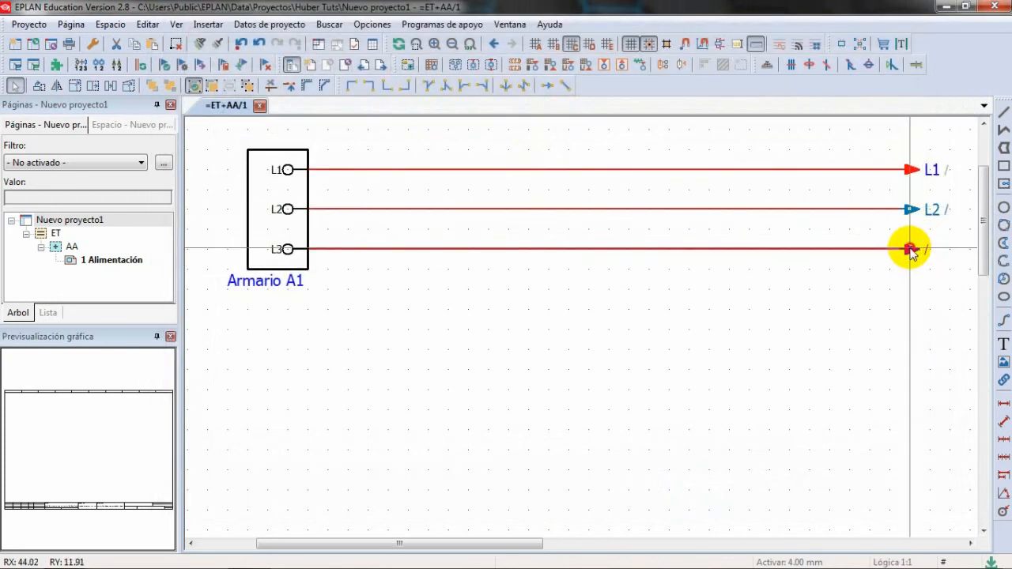
pyautogui.doubleClick(909, 249)
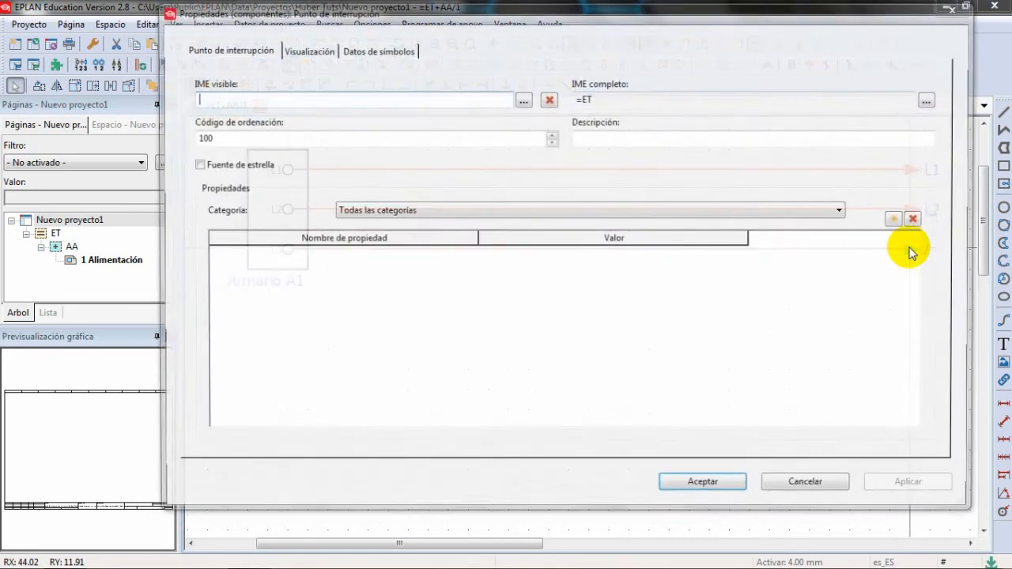
pyautogui.write('3')
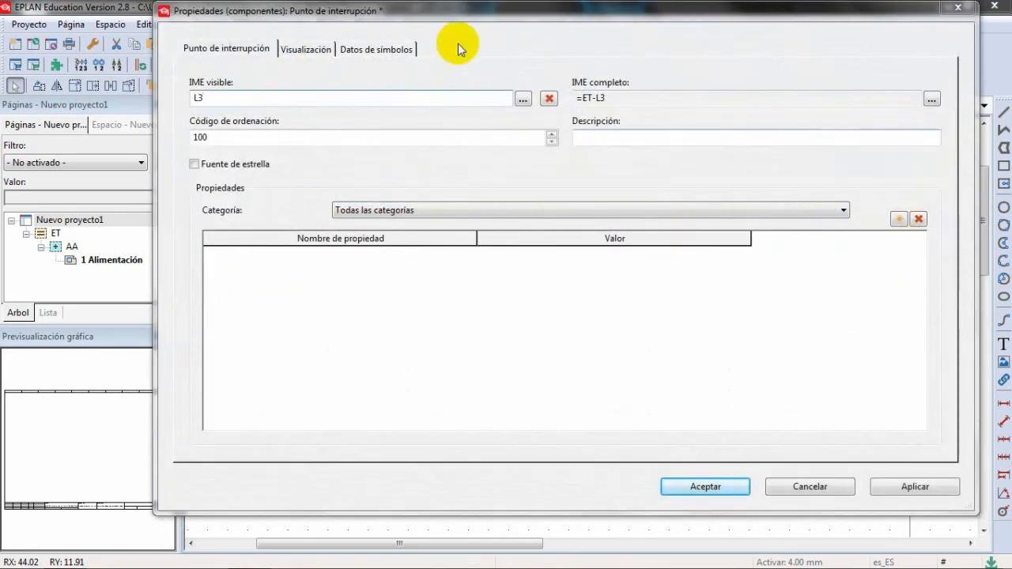
# Try symbol variants B and C for the L3 interruption point and set it back to Variante A
pyautogui.click(310, 49)
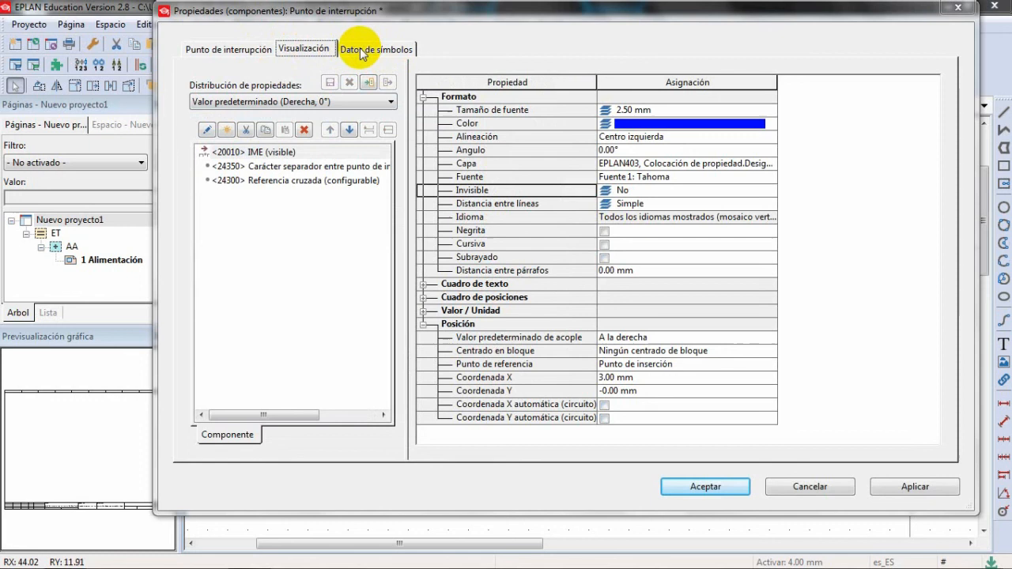
pyautogui.click(366, 53)
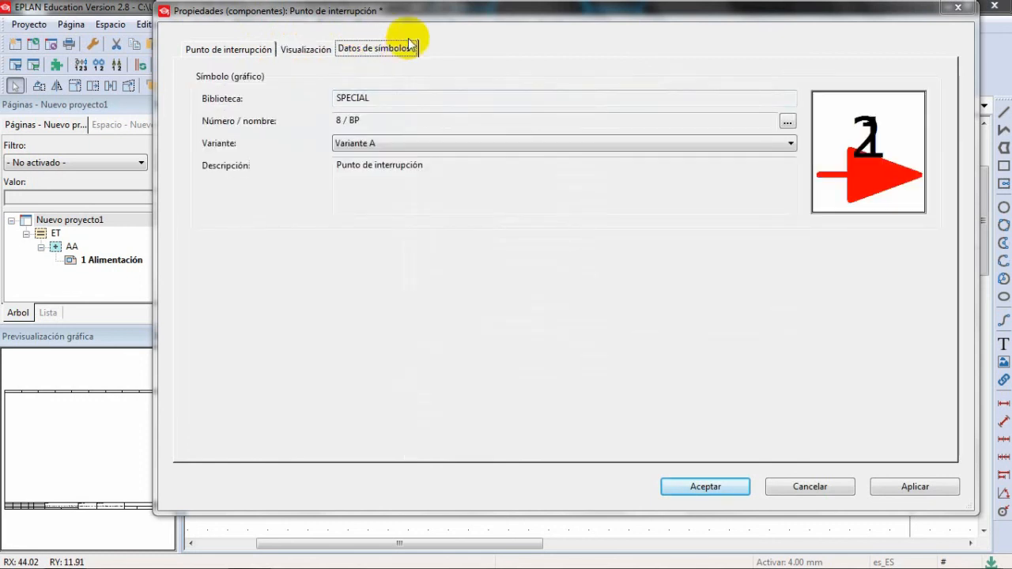
pyautogui.moveTo(535, 14); pyautogui.dragTo(549, 282)
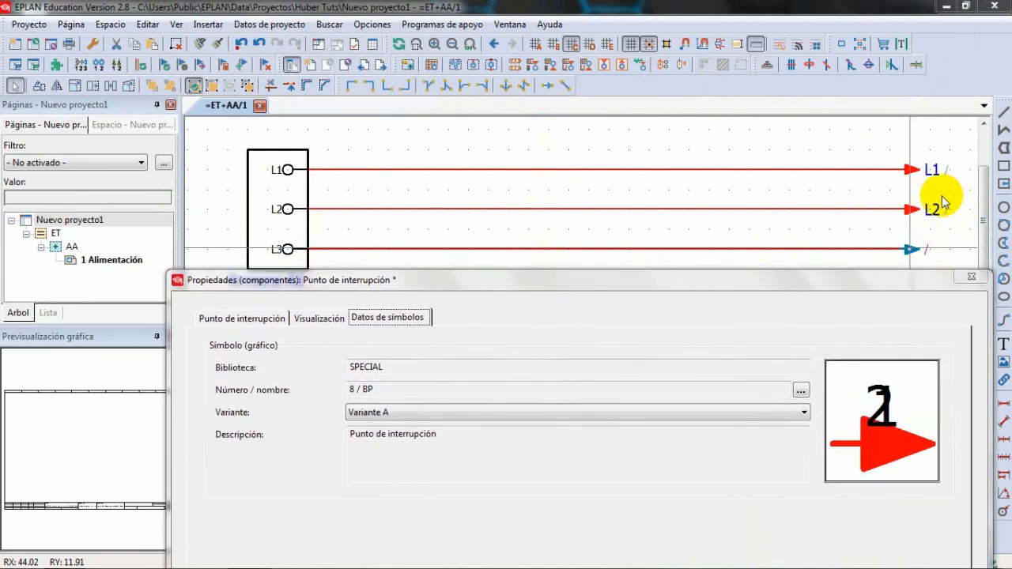
pyautogui.moveTo(685, 278); pyautogui.dragTo(551, 85)
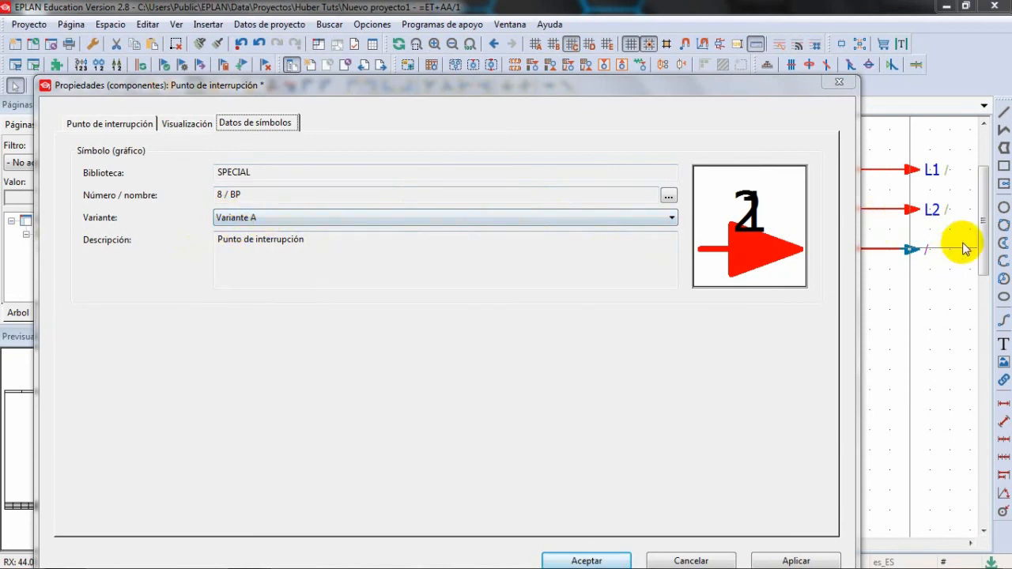
pyautogui.click(335, 216)
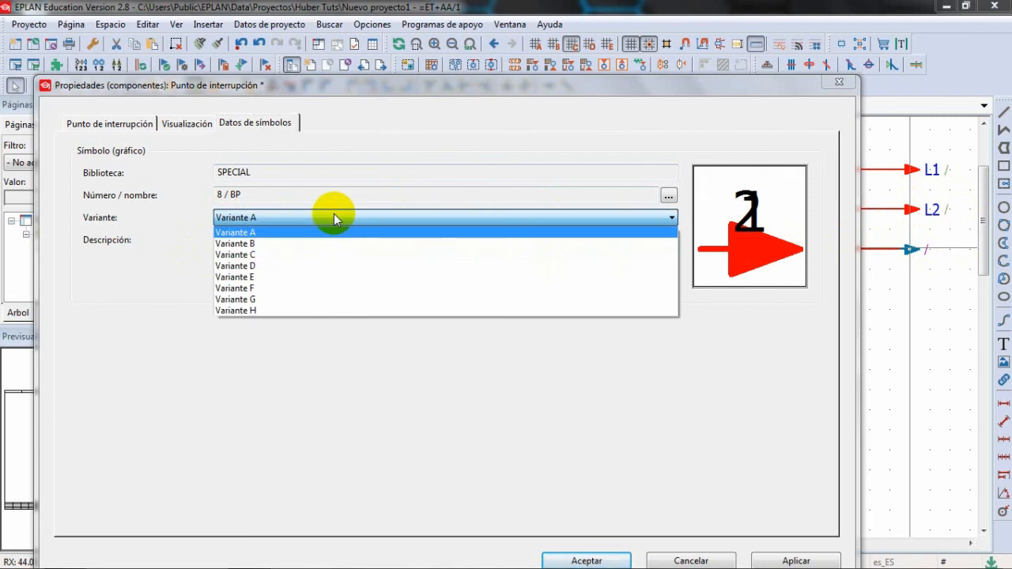
pyautogui.click(272, 243)
pyautogui.click(274, 218)
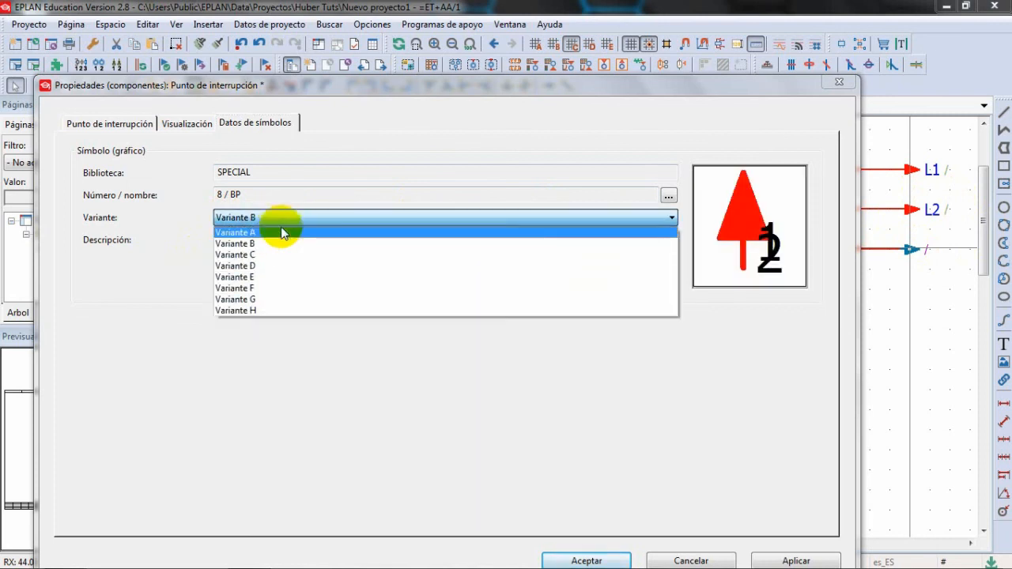
pyautogui.click(273, 255)
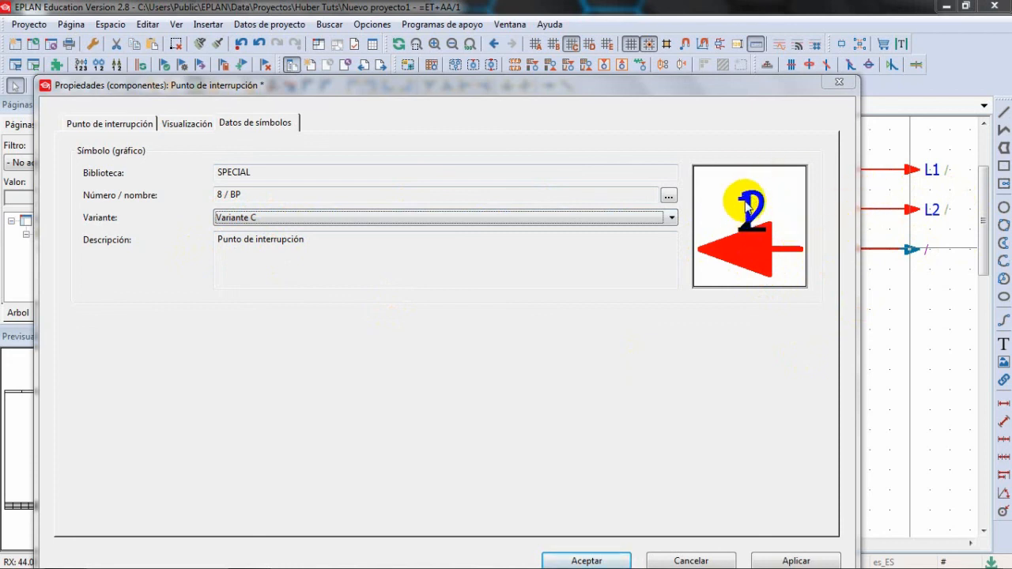
pyautogui.click(551, 219)
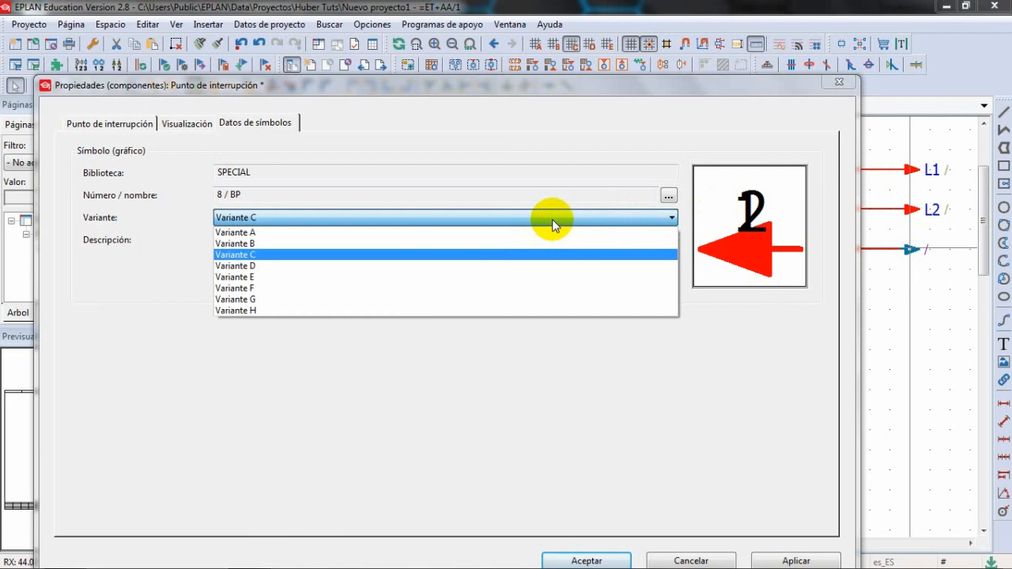
pyautogui.click(320, 233)
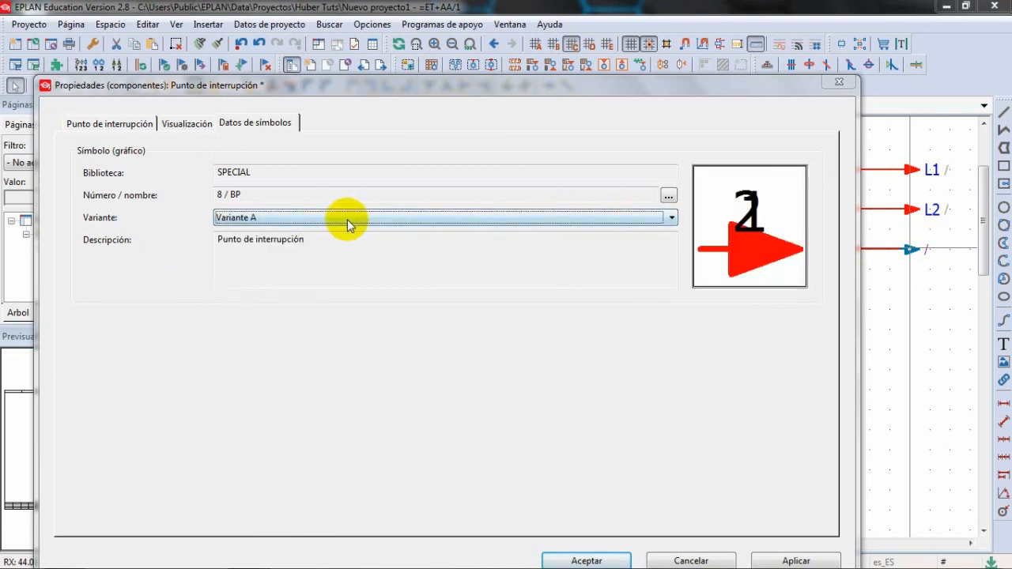
# Review the display and general properties of the L3 interruption point and accept its settings
pyautogui.click(181, 125)
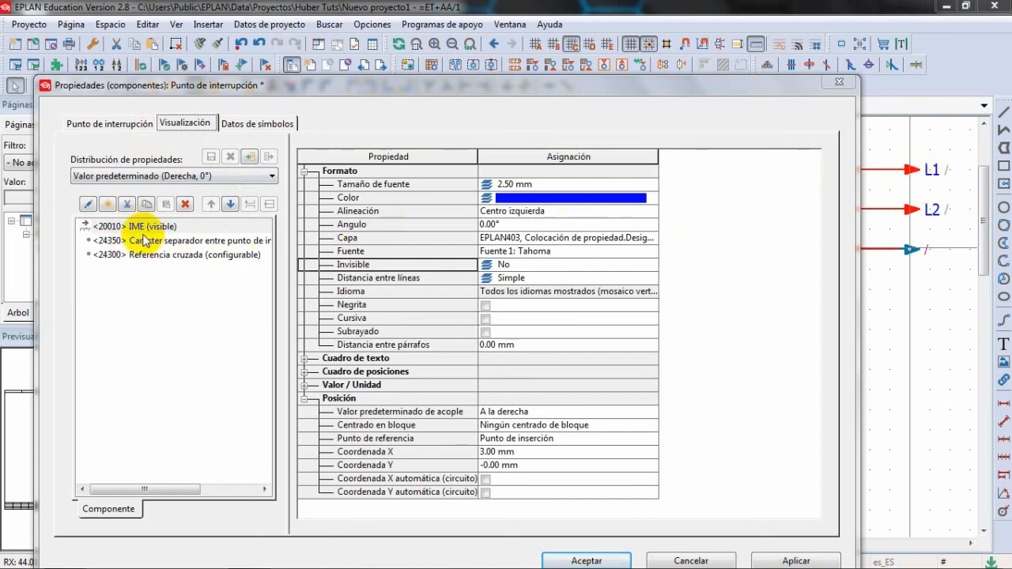
pyautogui.click(129, 131)
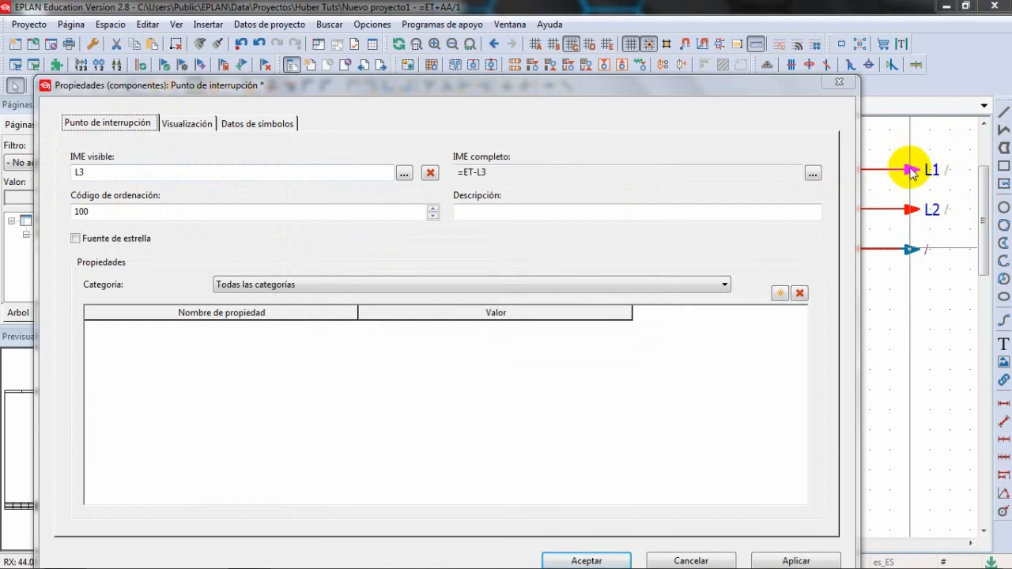
pyautogui.click(194, 124)
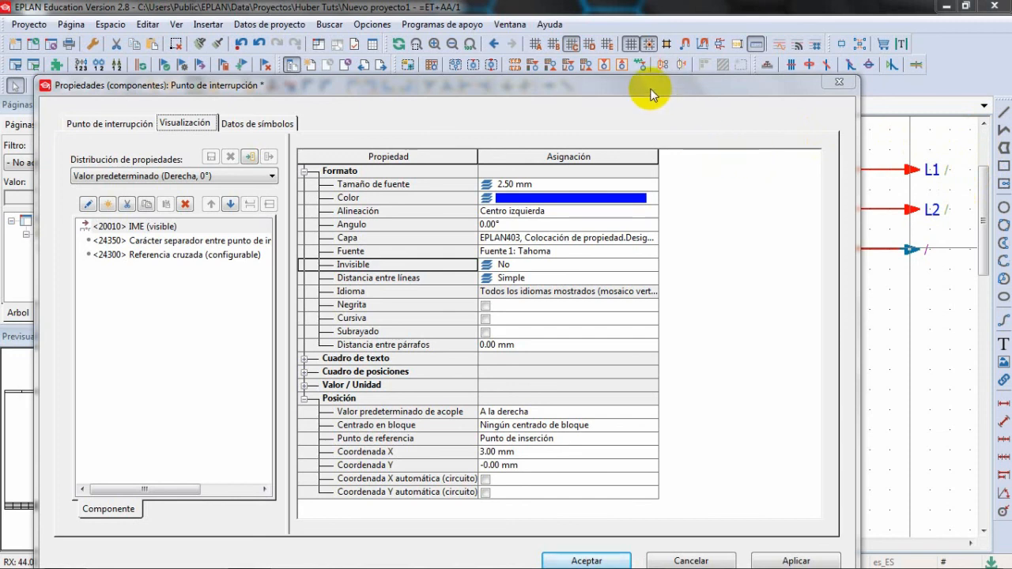
pyautogui.moveTo(650, 93); pyautogui.dragTo(651, 62)
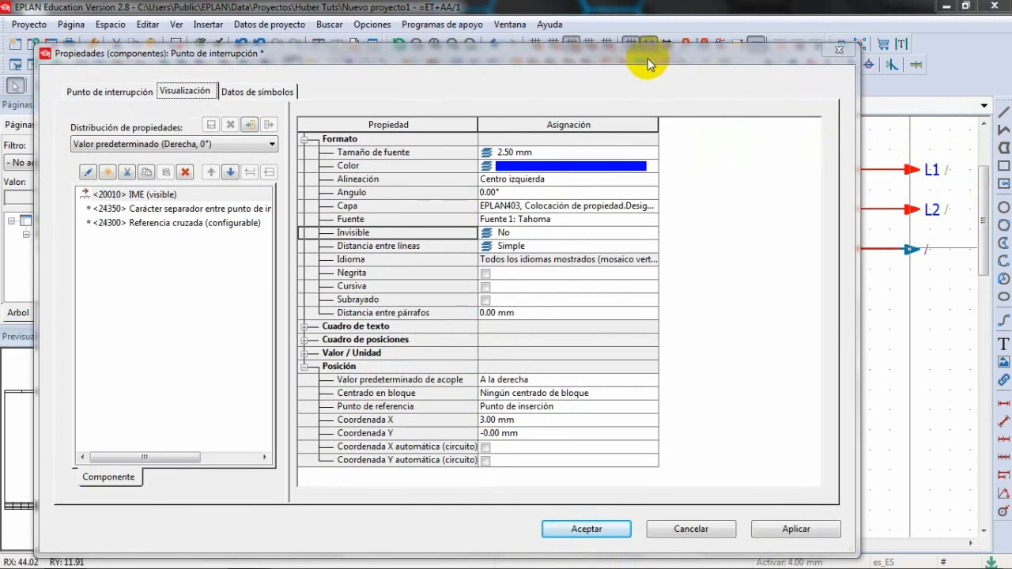
pyautogui.click(104, 94)
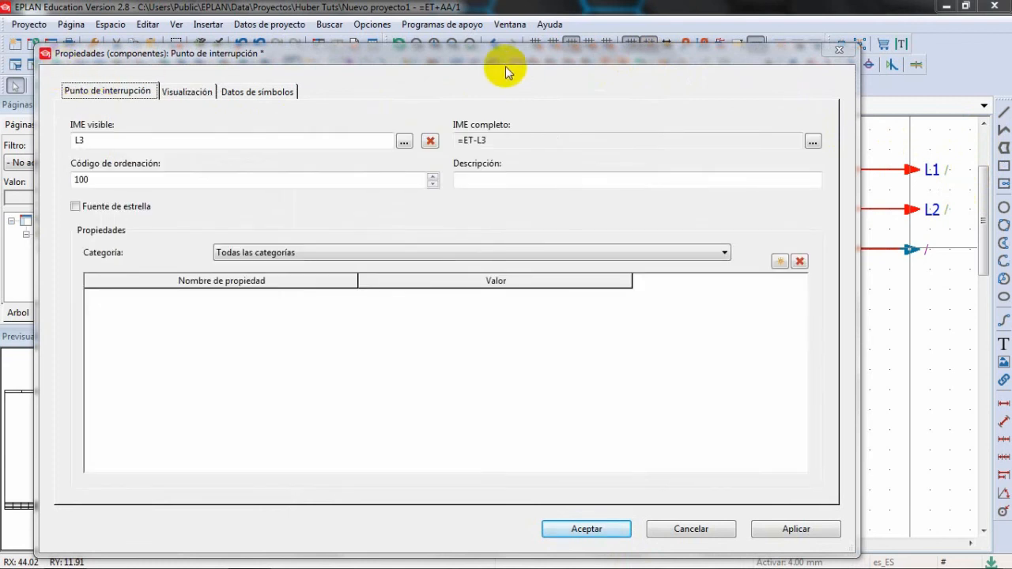
pyautogui.click(583, 532)
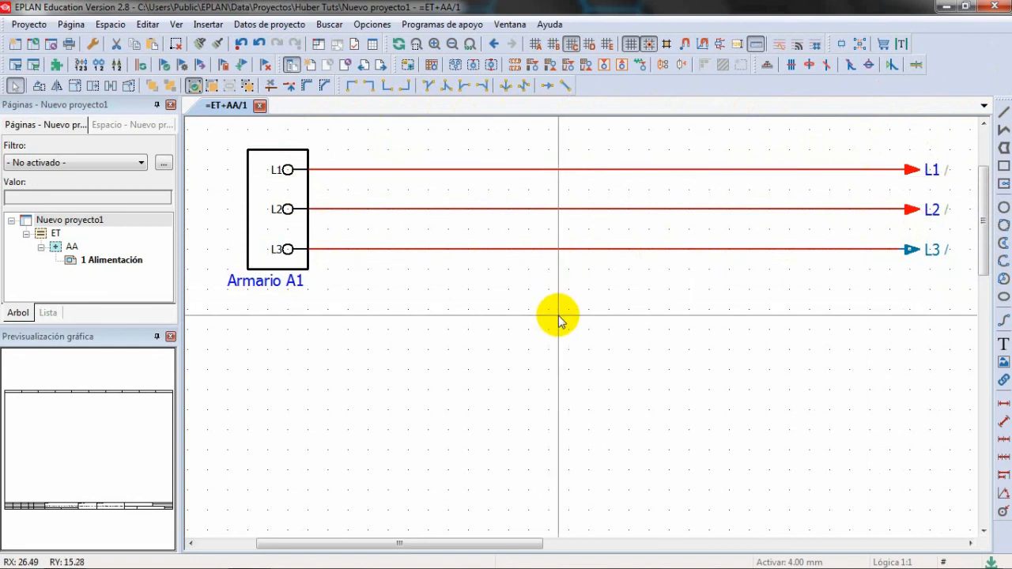
# Delete the three interruption points at the ends of the L1, L2 and L3 lines
pyautogui.moveTo(889, 142); pyautogui.dragTo(953, 272)
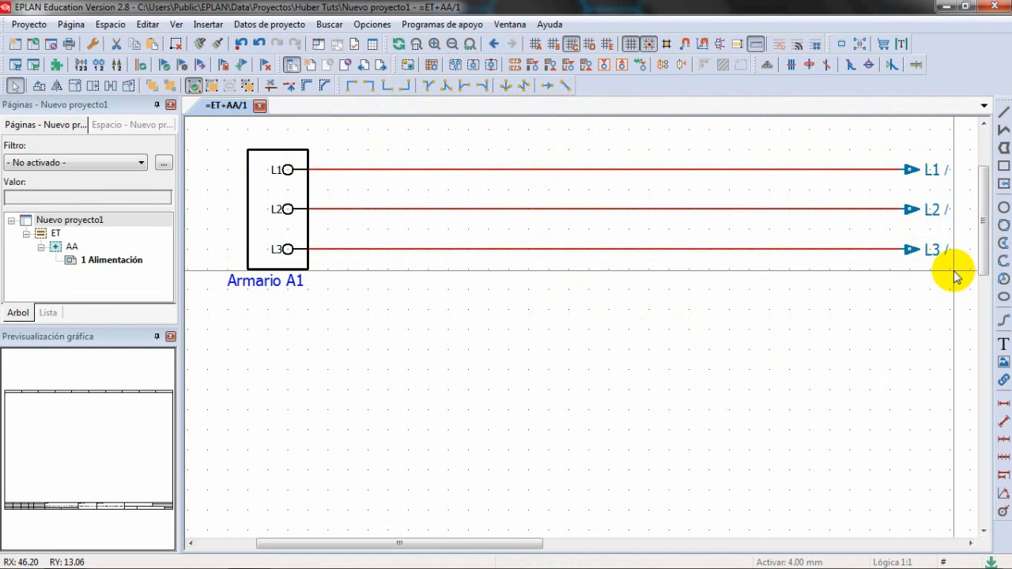
pyautogui.press('Delete')
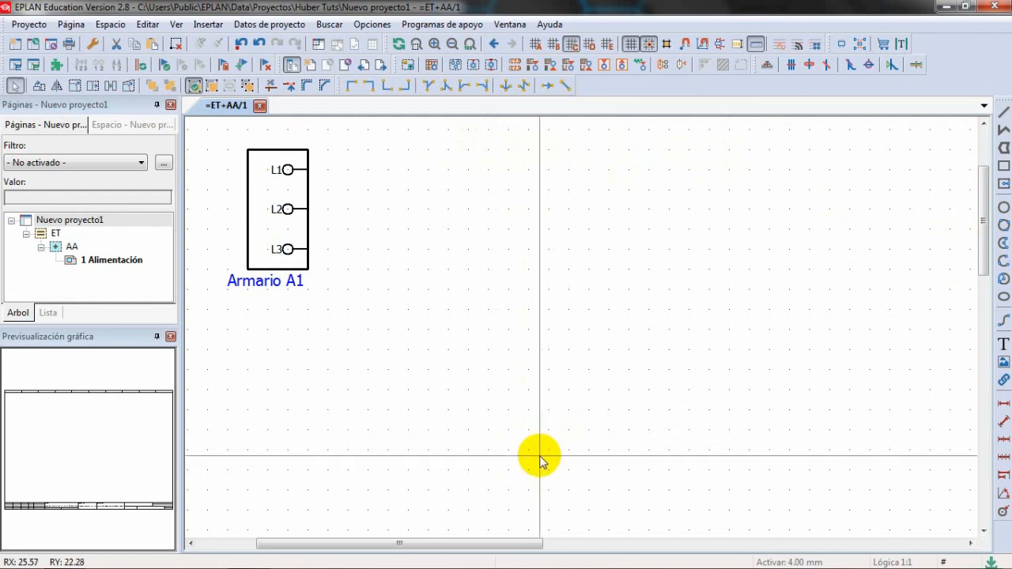
# Place Angulo (abajo, izquierda) connection symbols on L1, L2 and L3, staggered at RX 28, 26 and 24
pyautogui.click(371, 87)
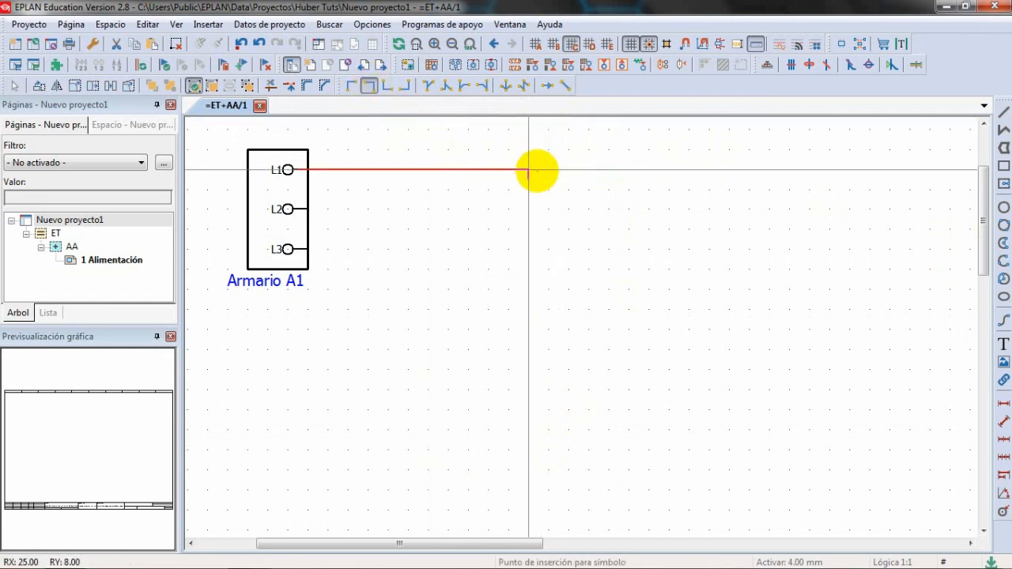
pyautogui.click(588, 171)
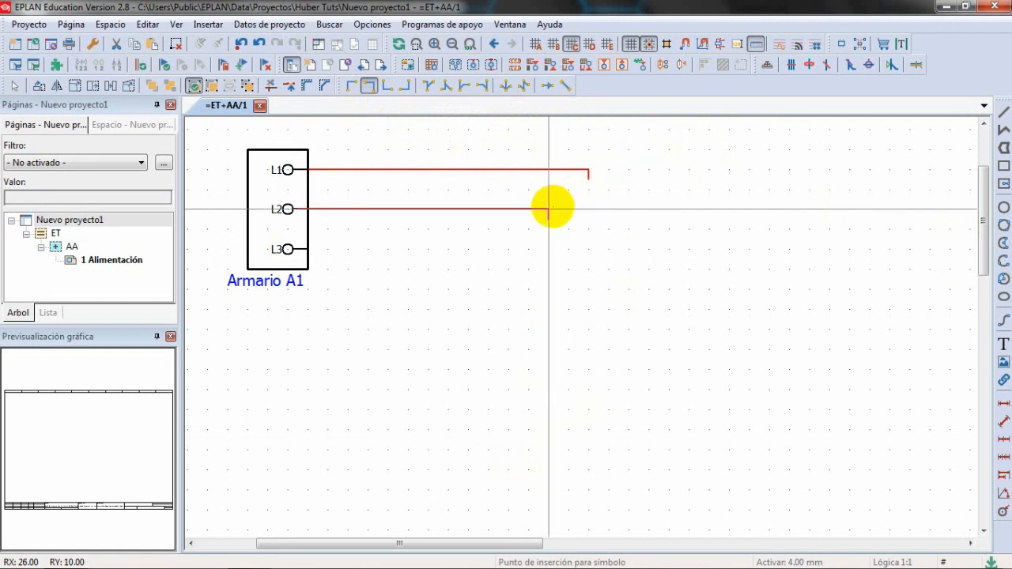
pyautogui.click(548, 209)
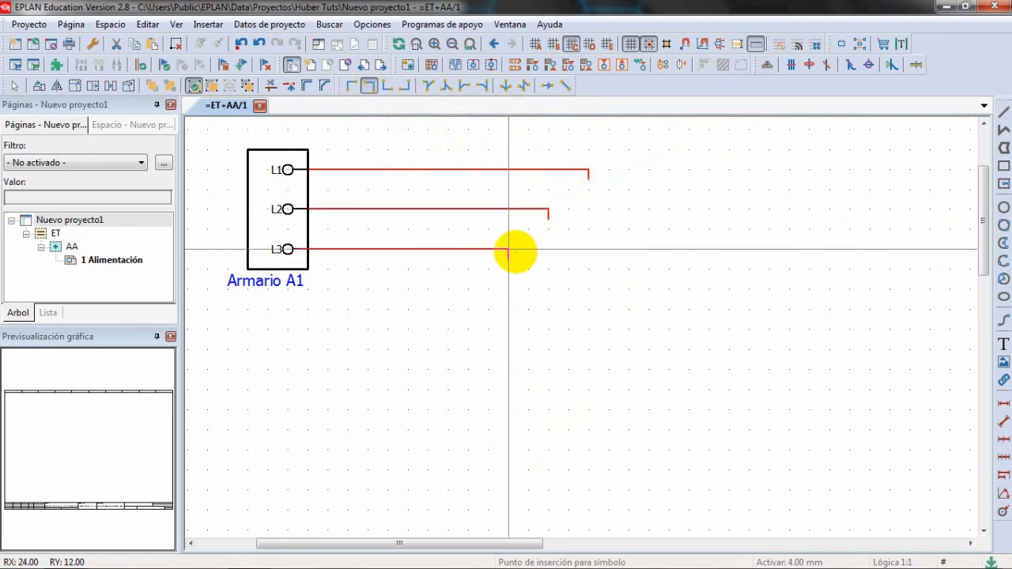
pyautogui.click(508, 251)
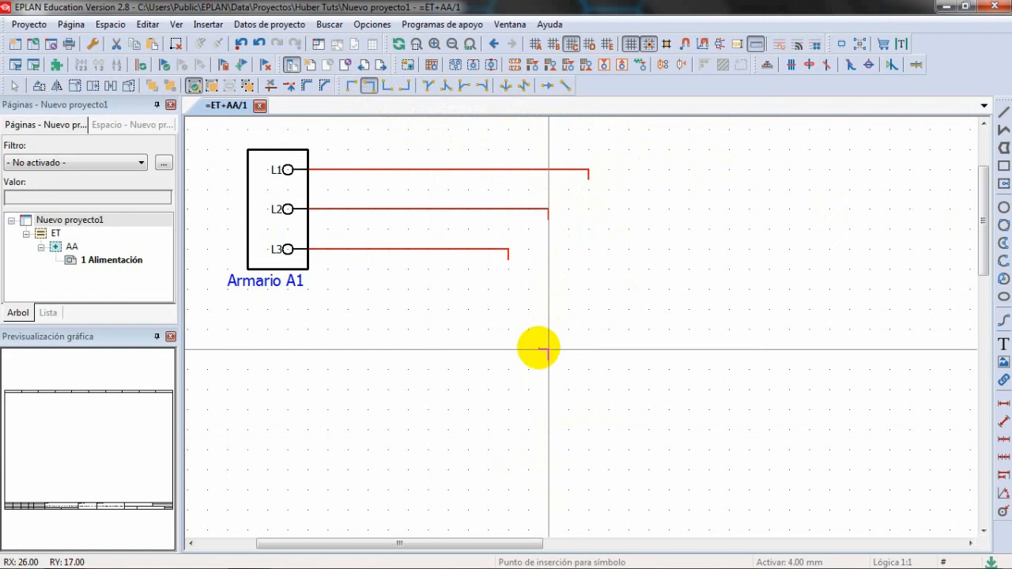